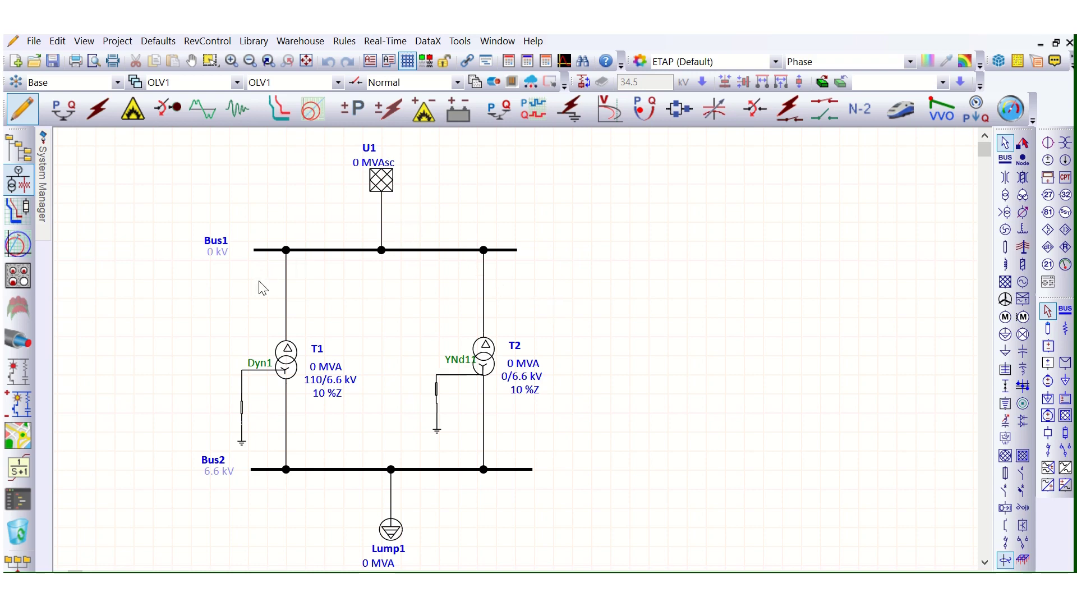
Set the three-phase short-circuit rating of power grid U1 to an X/R of 30 and 40 kAsc.
{"action": "double_click", "coordinate": [383, 188]}
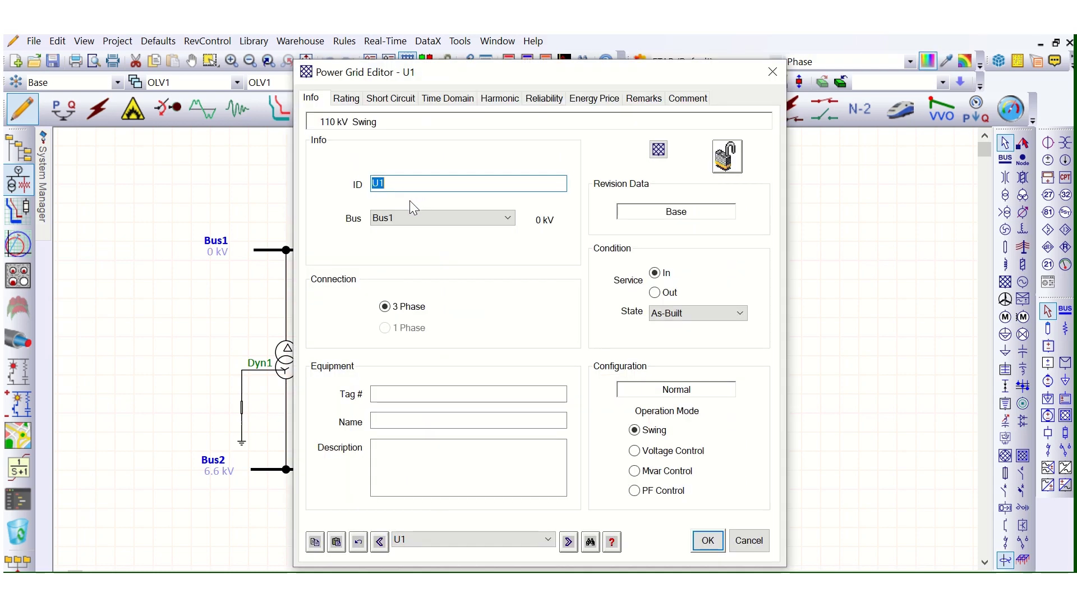
{"action": "left_click", "coordinate": [345, 98]}
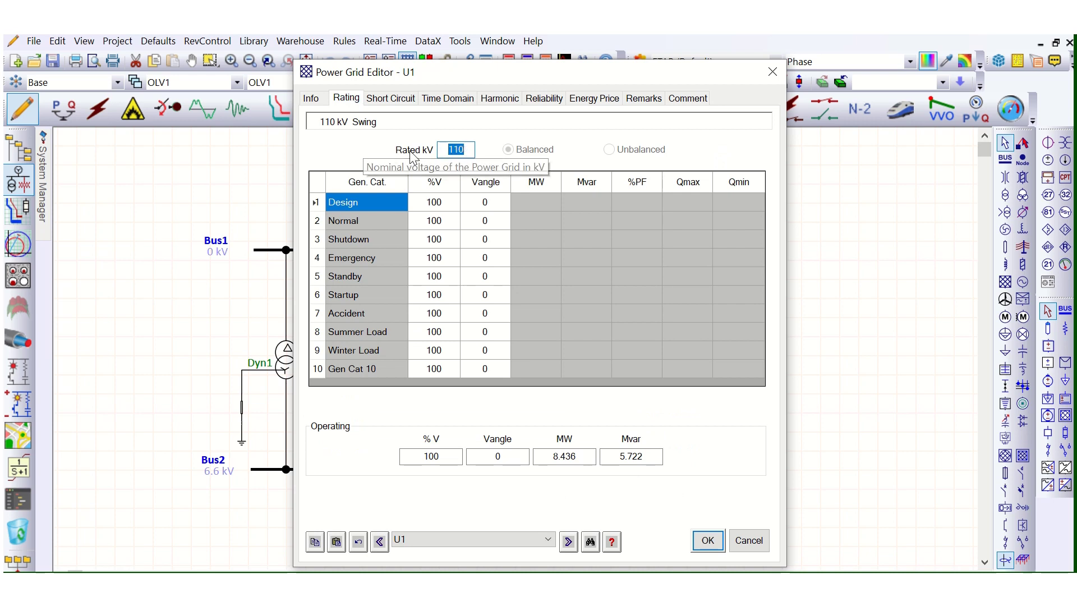
{"action": "left_click", "coordinate": [392, 100]}
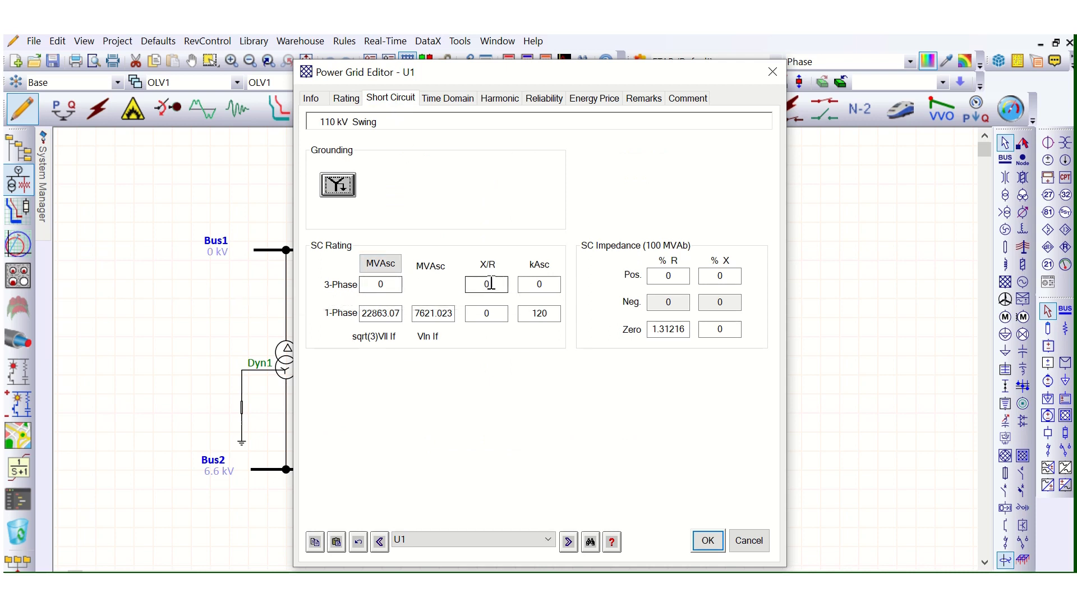
{"action": "left_click", "coordinate": [469, 282]}
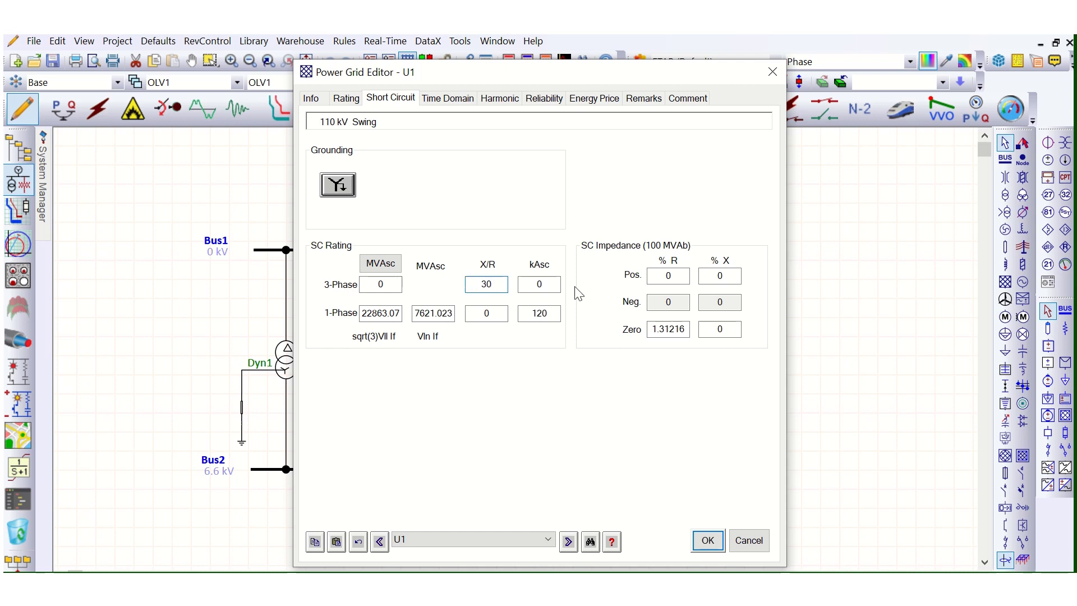
{"action": "left_click", "coordinate": [529, 285]}
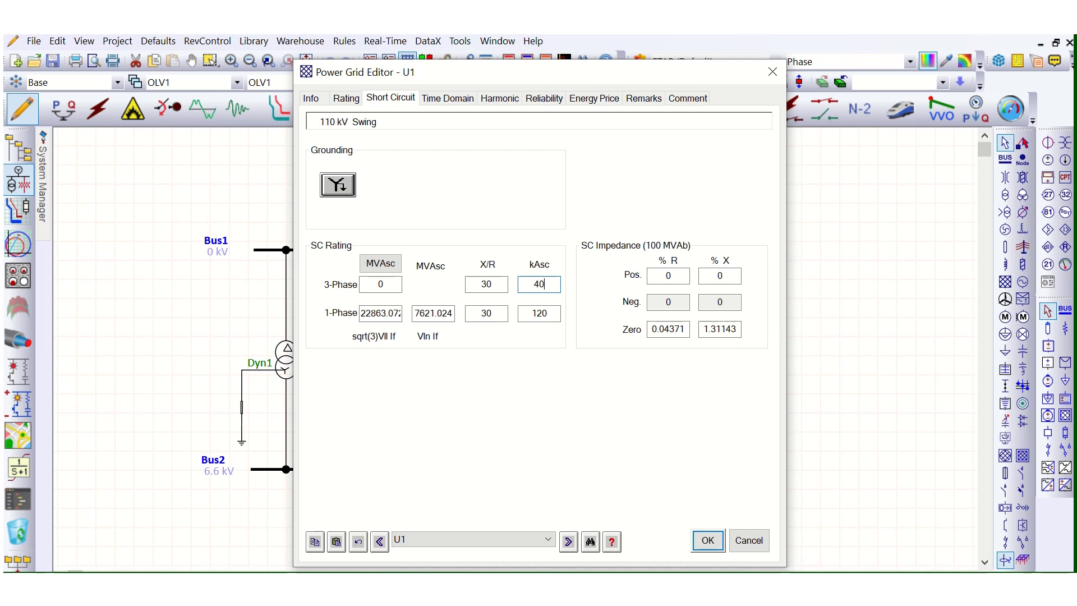
{"action": "type", "text": "40"}
{"action": "key", "text": "shift+Tab"}
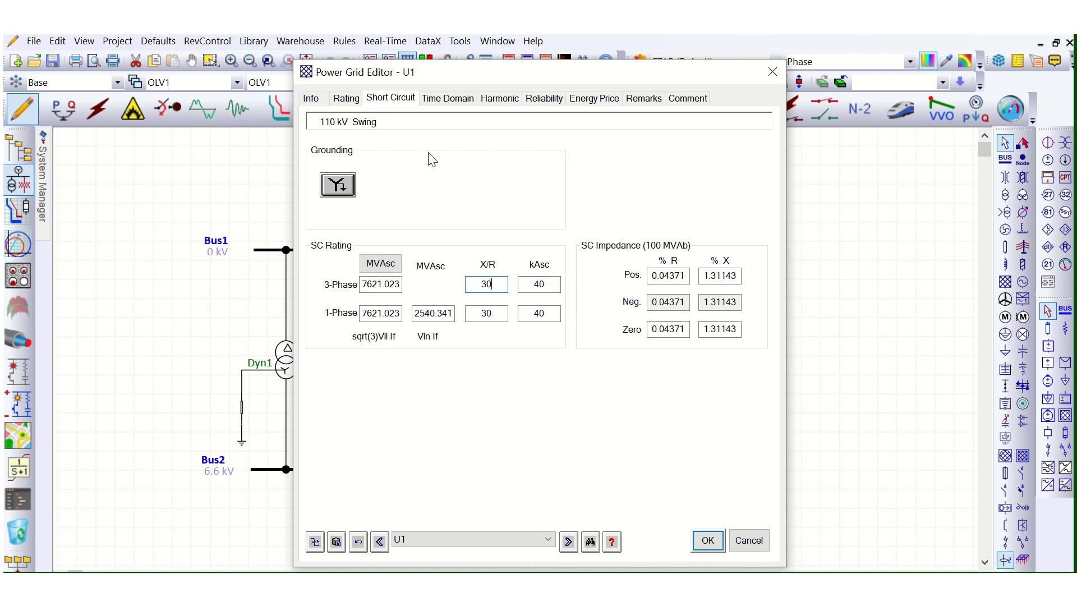
{"action": "left_click", "coordinate": [707, 541]}
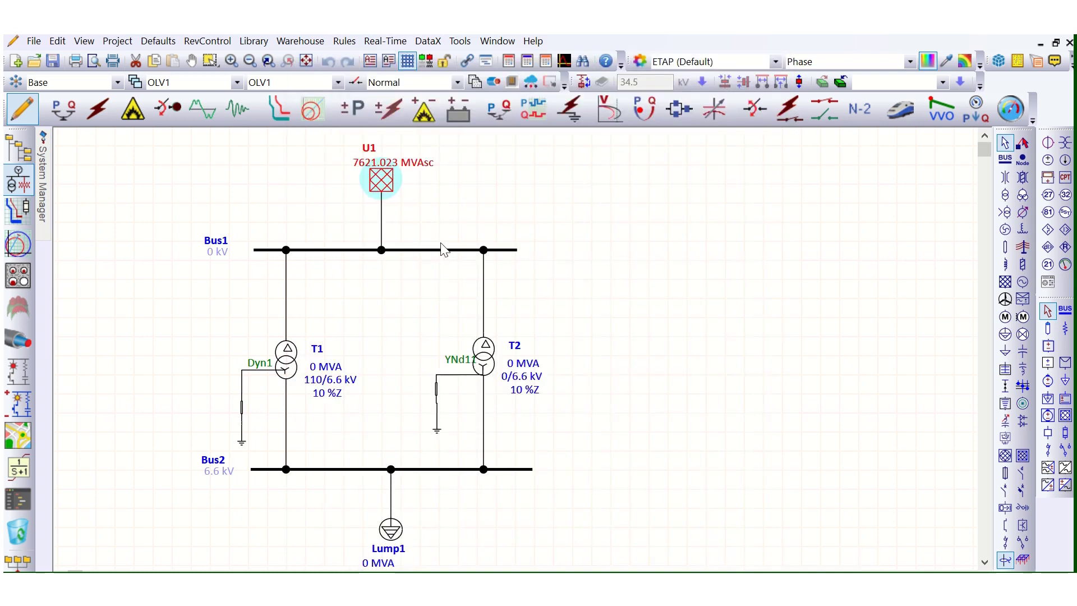
Set the rated power of transformer T1 to 10 MVA.
{"action": "left_click", "coordinate": [225, 253]}
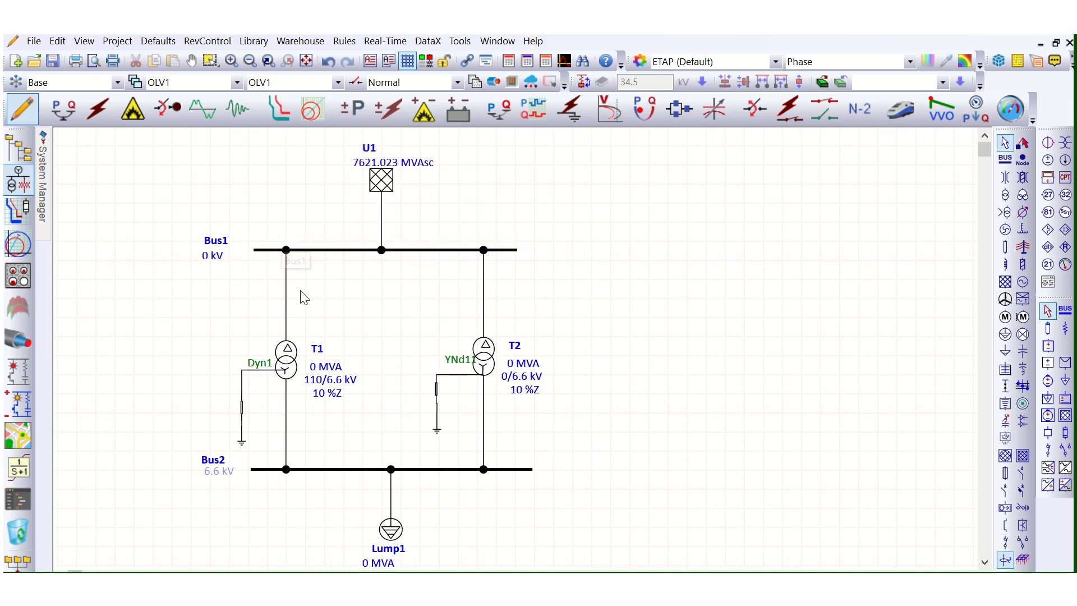
{"action": "left_click", "coordinate": [299, 367]}
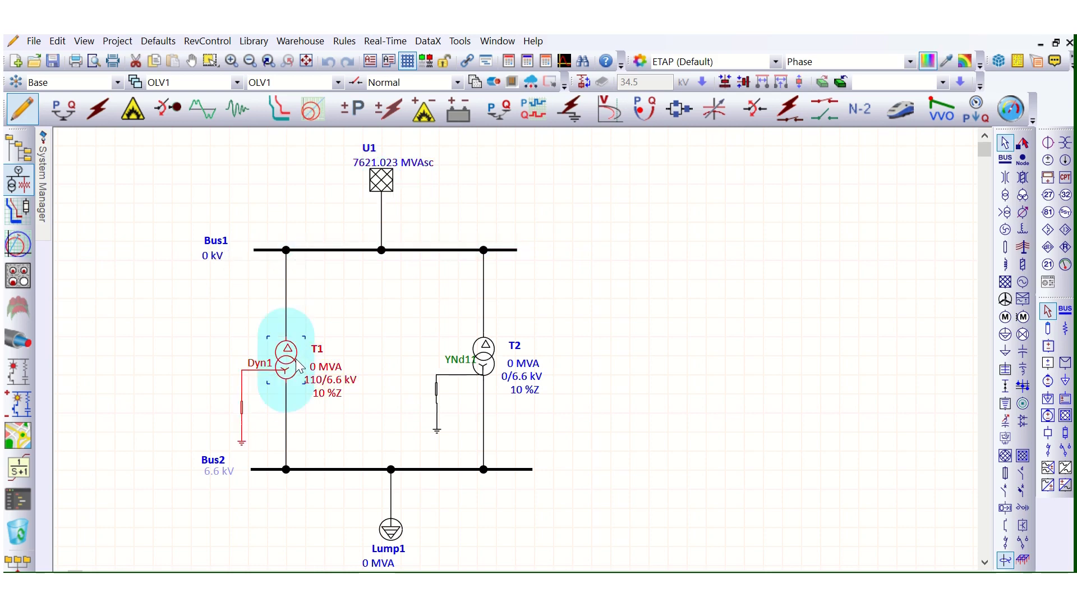
{"action": "double_click", "coordinate": [299, 366]}
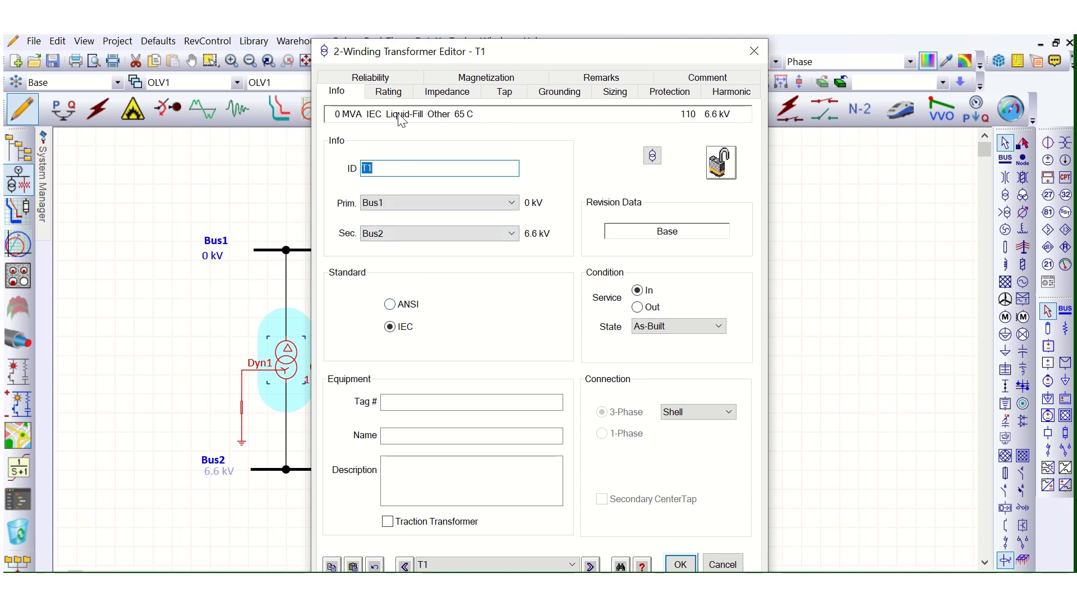
{"action": "left_click", "coordinate": [392, 93]}
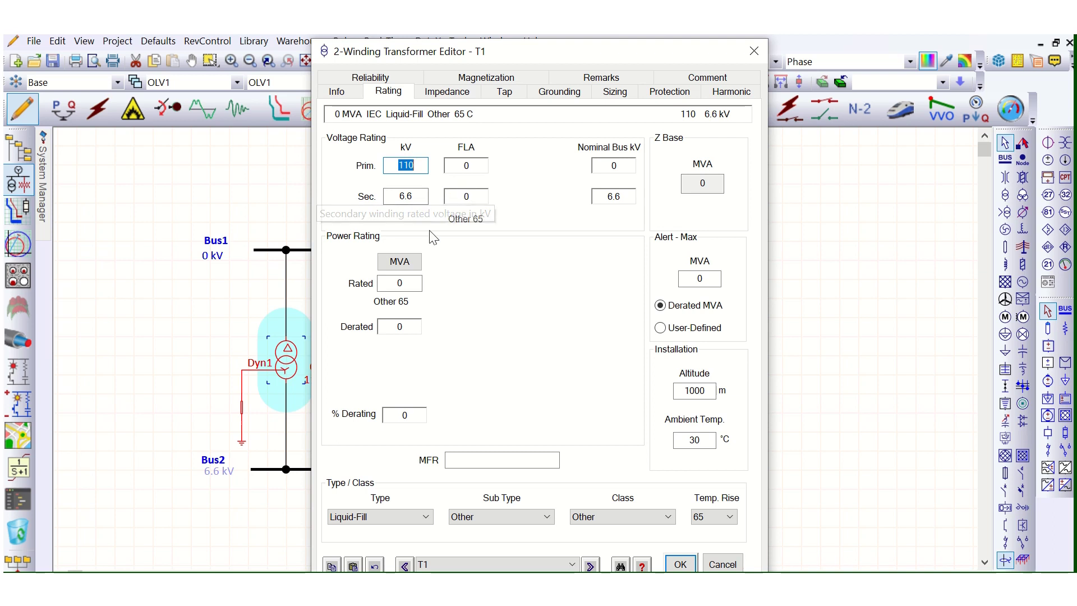
{"action": "left_click", "coordinate": [410, 282]}
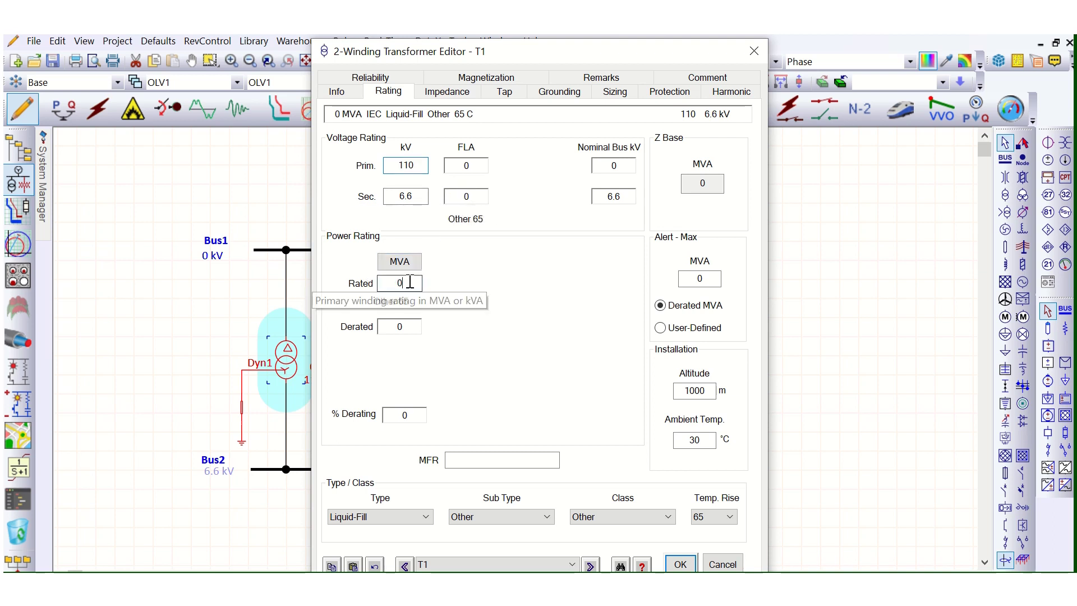
{"action": "left_click_drag", "start_coordinate": [411, 282], "coordinate": [388, 282]}
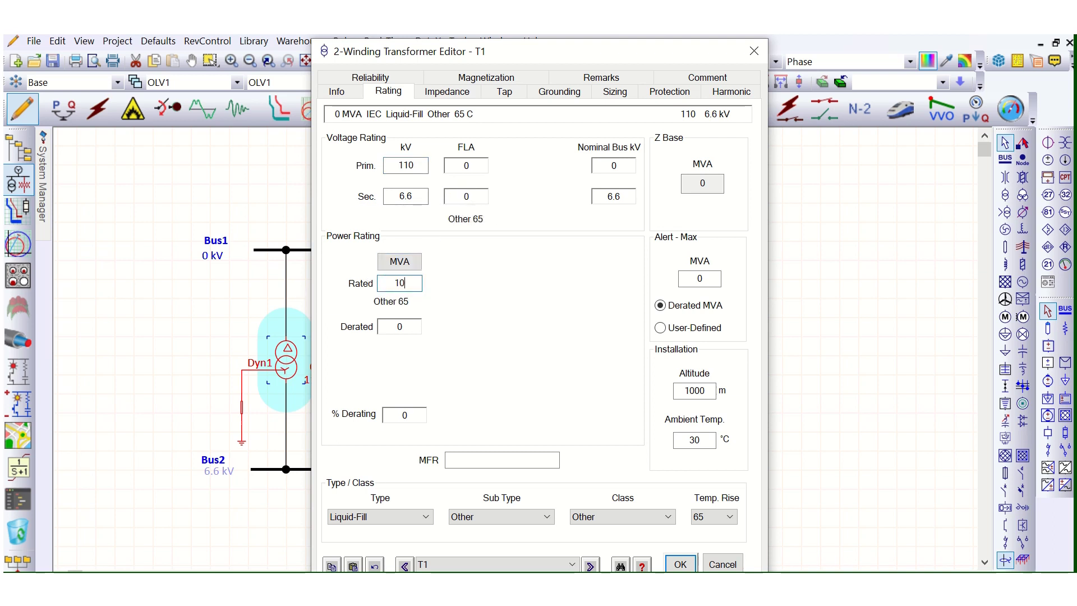
{"action": "left_click", "coordinate": [416, 331]}
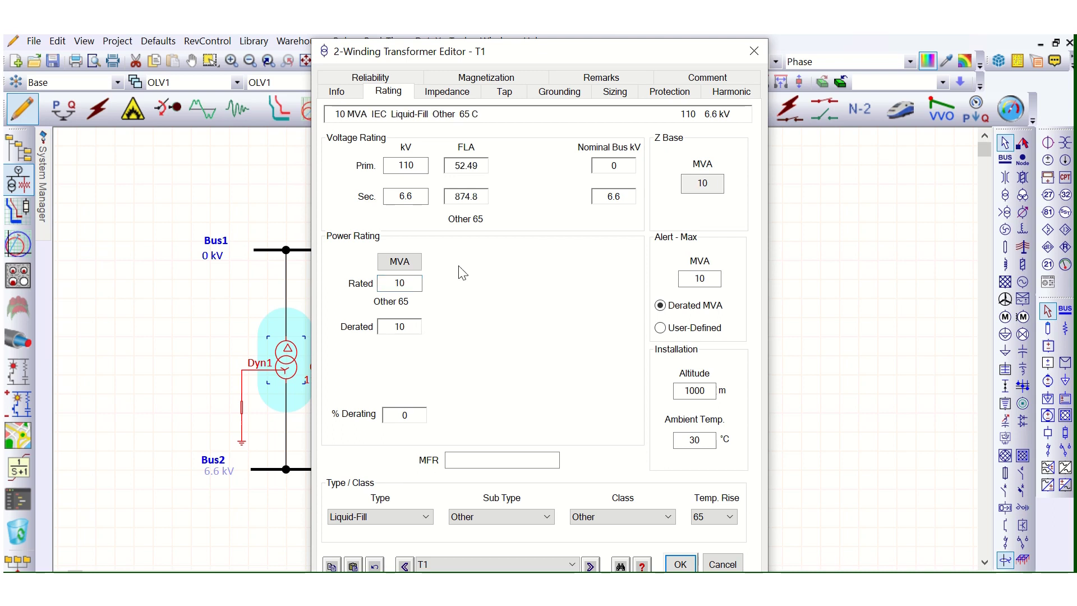
Set transformer T1's positive- and zero-sequence impedance to 10 %Z and accept the edited transformer data.
{"action": "left_click", "coordinate": [447, 92]}
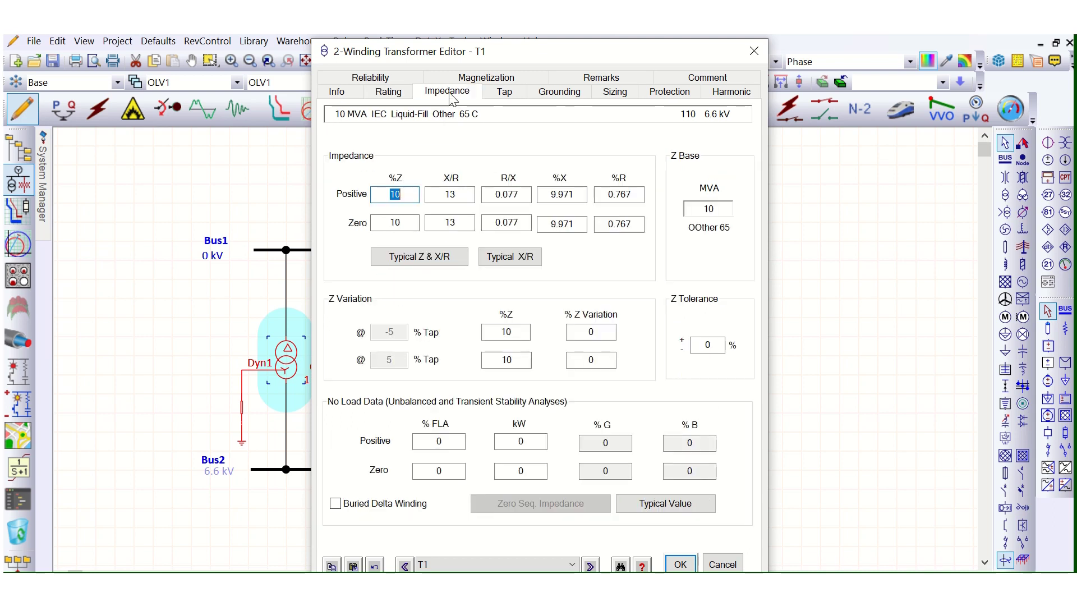
{"action": "left_click", "coordinate": [416, 258]}
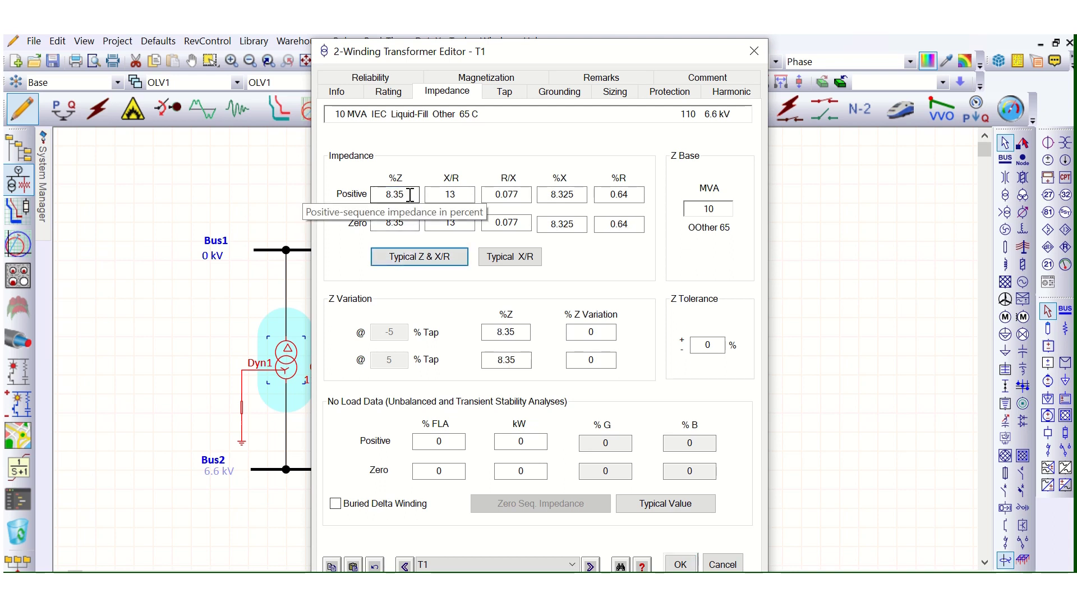
{"action": "double_click", "coordinate": [388, 195]}
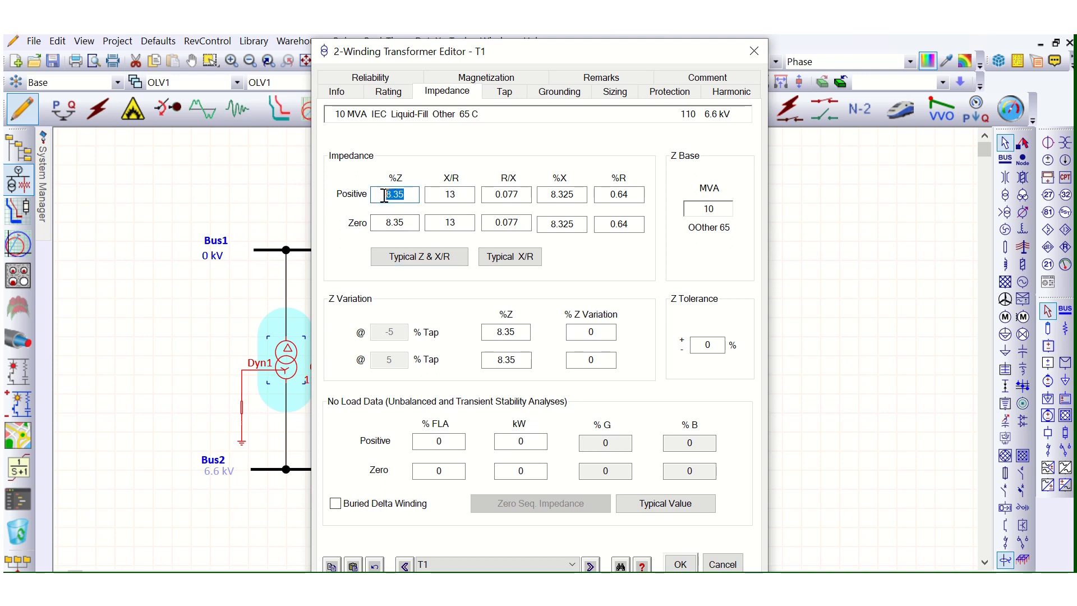
{"action": "type", "text": "10"}
{"action": "left_click", "coordinate": [456, 195]}
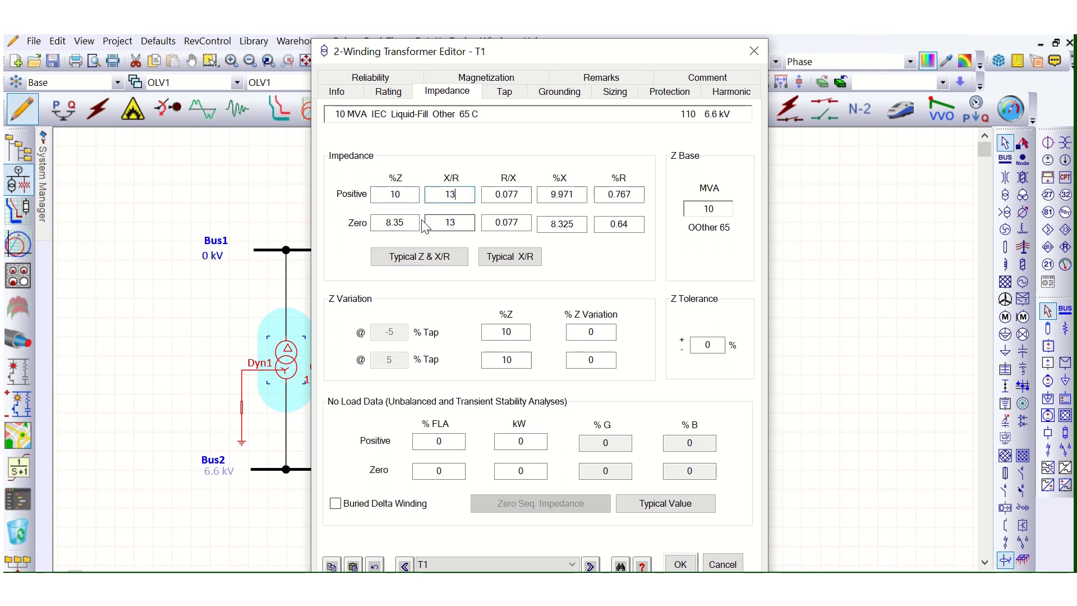
{"action": "left_click_drag", "start_coordinate": [409, 222], "coordinate": [372, 233]}
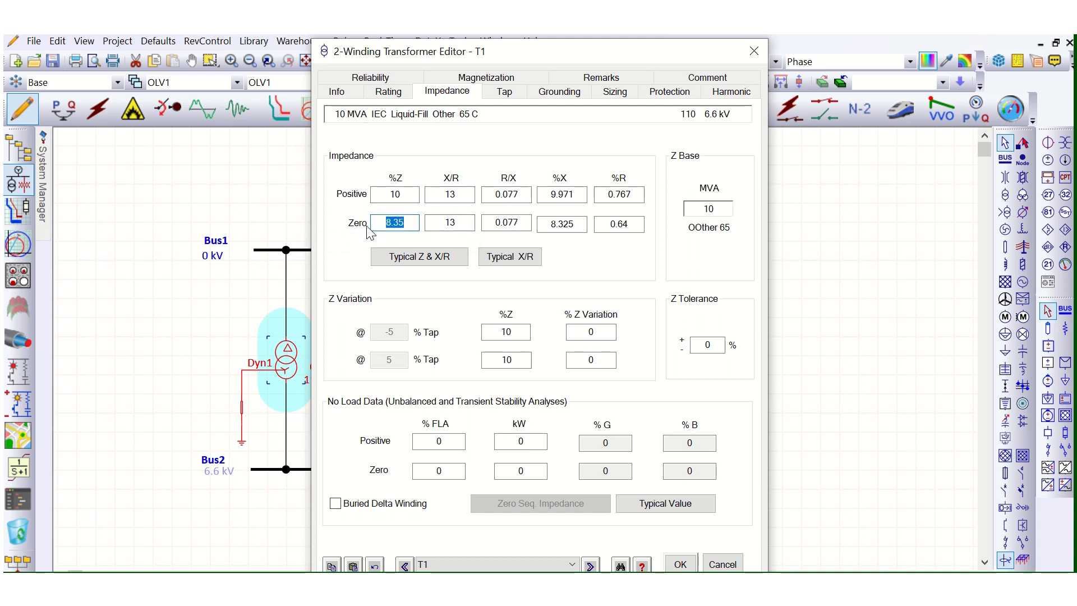
{"action": "type", "text": "10"}
{"action": "left_click", "coordinate": [514, 223]}
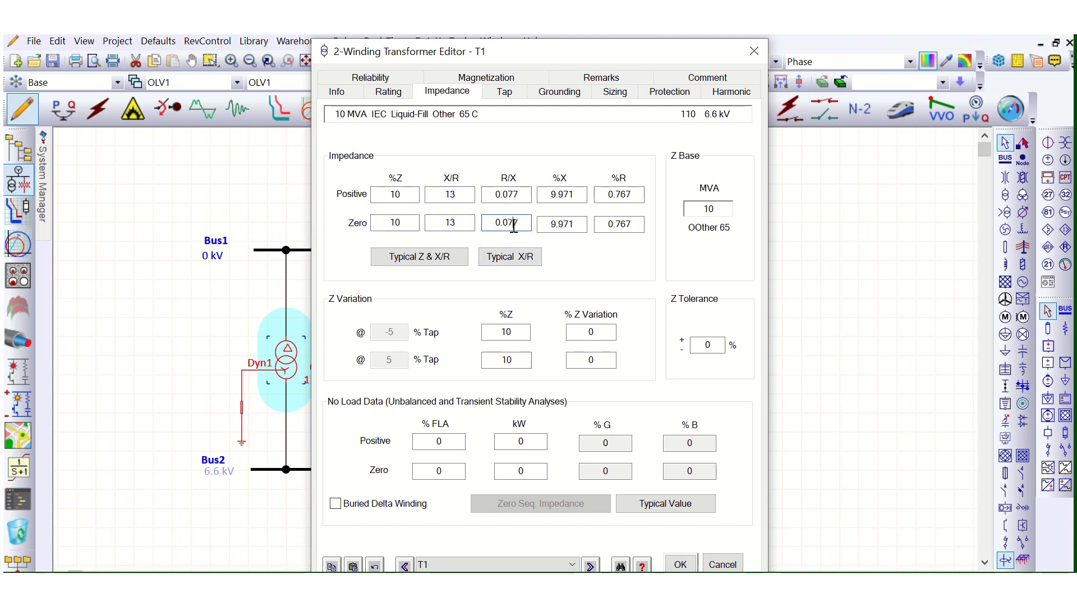
{"action": "left_click", "coordinate": [508, 93]}
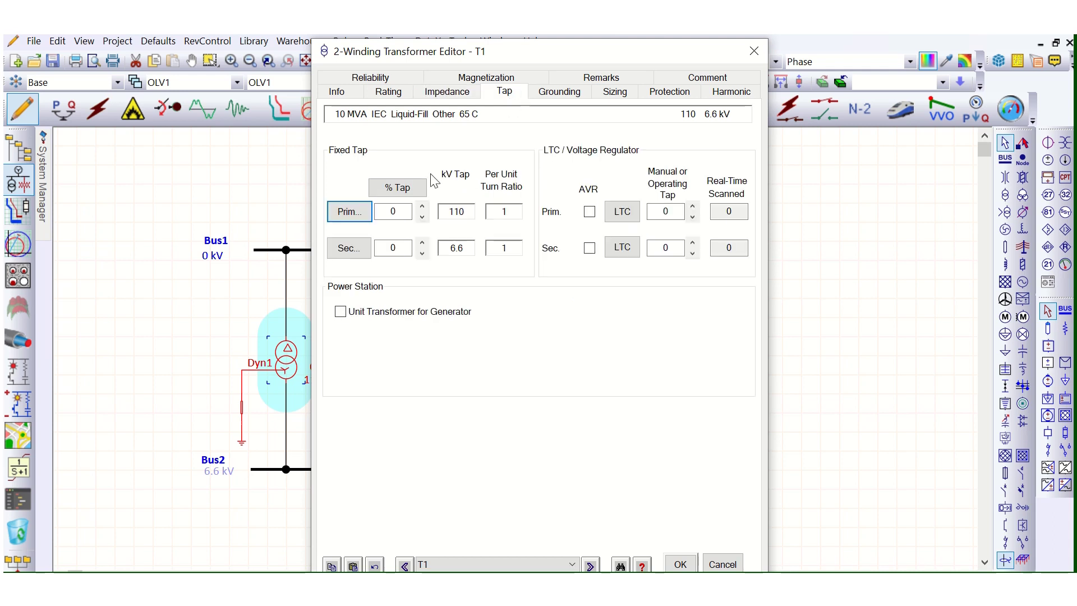
{"action": "left_click", "coordinate": [561, 92]}
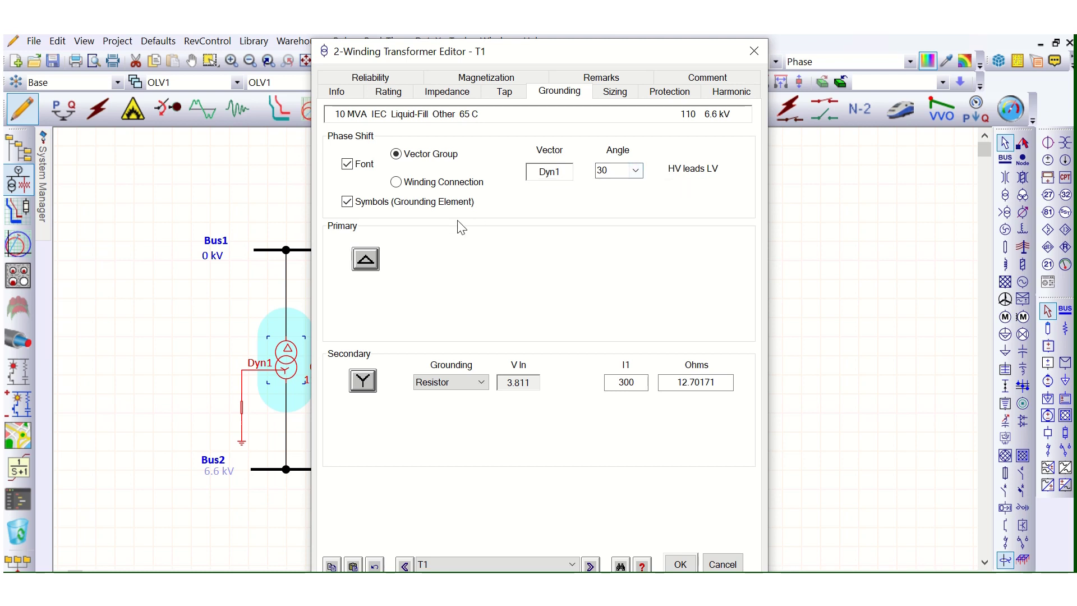
{"action": "left_click", "coordinate": [680, 564]}
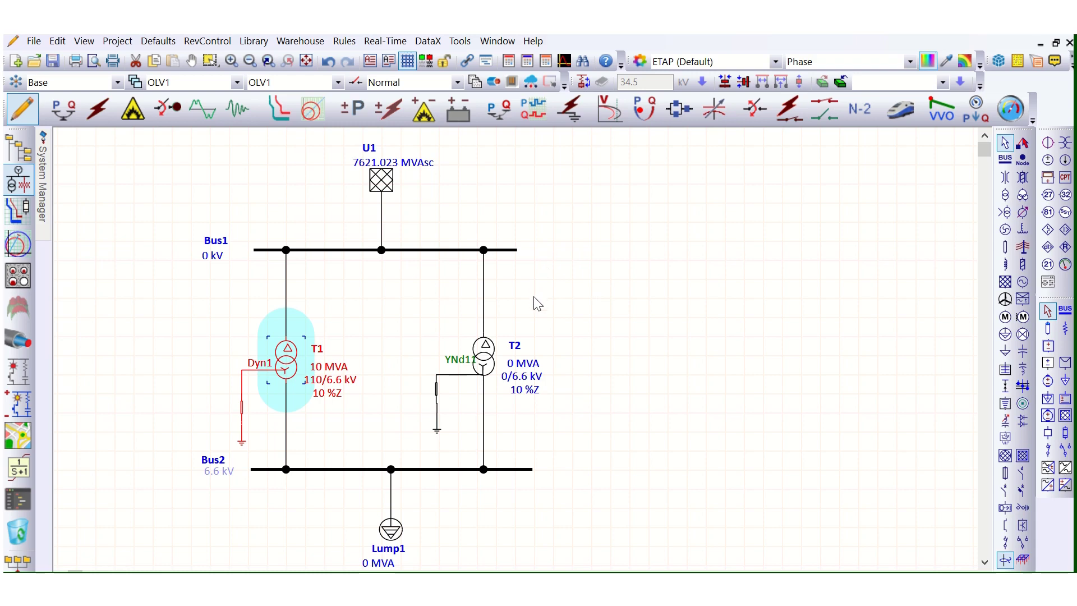
Set transformer T2's primary voltage to 110 kV and its rated power to 10 MVA.
{"action": "mouse_move", "coordinate": [599, 38]}
{"action": "double_click", "coordinate": [496, 362]}
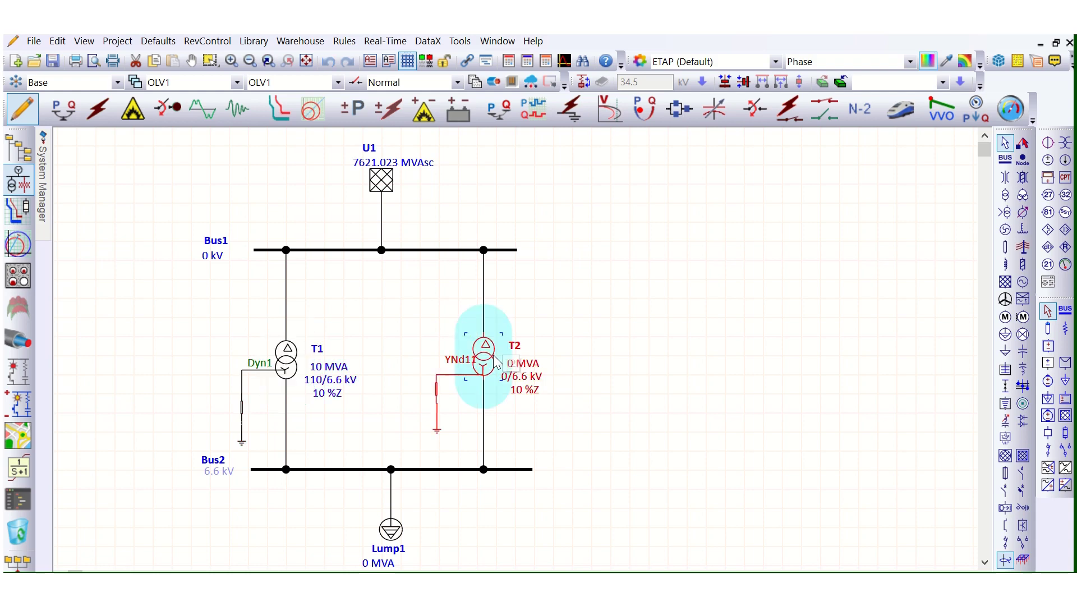
{"action": "left_click", "coordinate": [388, 91]}
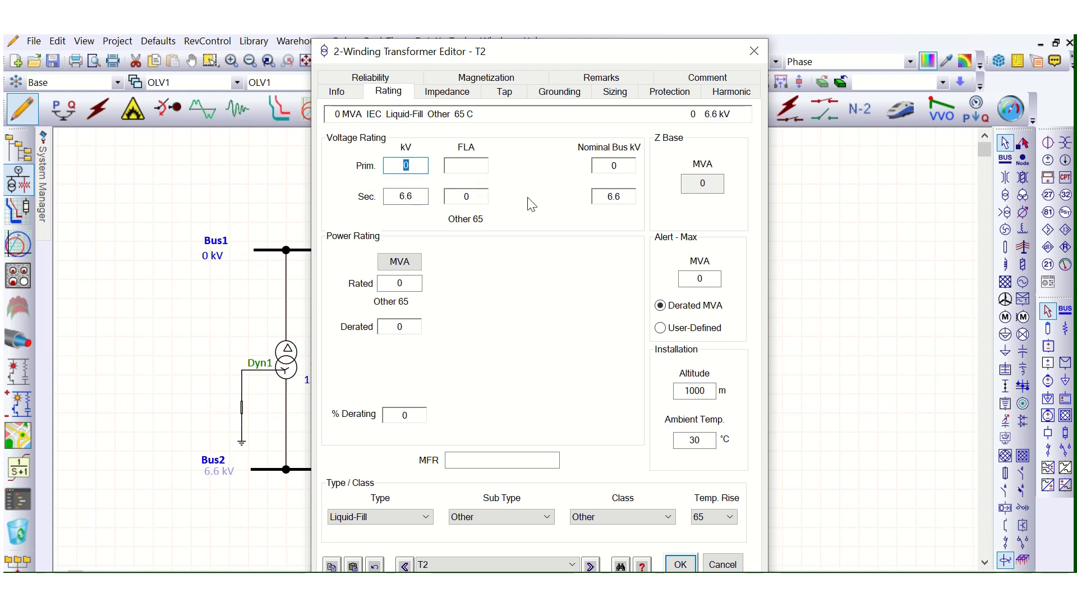
{"action": "type", "text": "11"}
{"action": "left_click", "coordinate": [411, 284]}
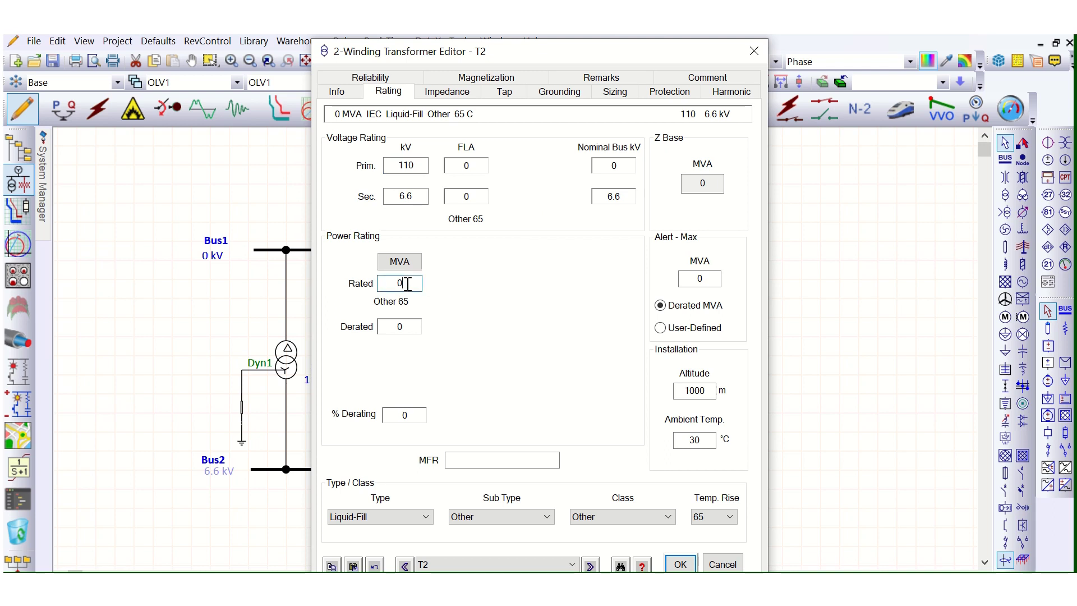
{"action": "left_click", "coordinate": [483, 291]}
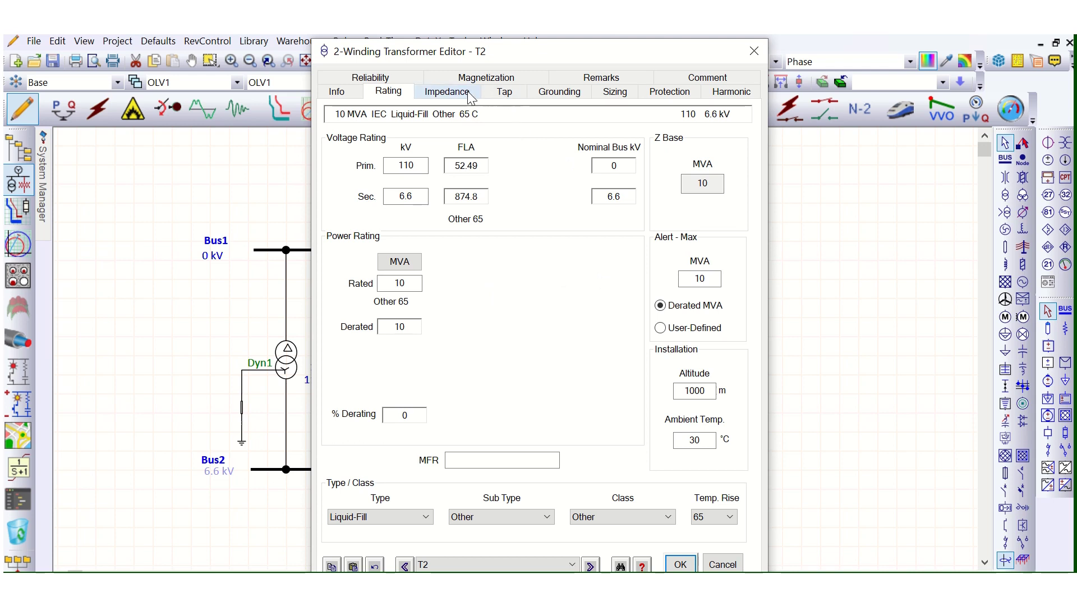
Set transformer T2's phase-shift angle to 30 for vector group Dyn1 and accept the edited transformer data.
{"action": "left_click", "coordinate": [447, 92]}
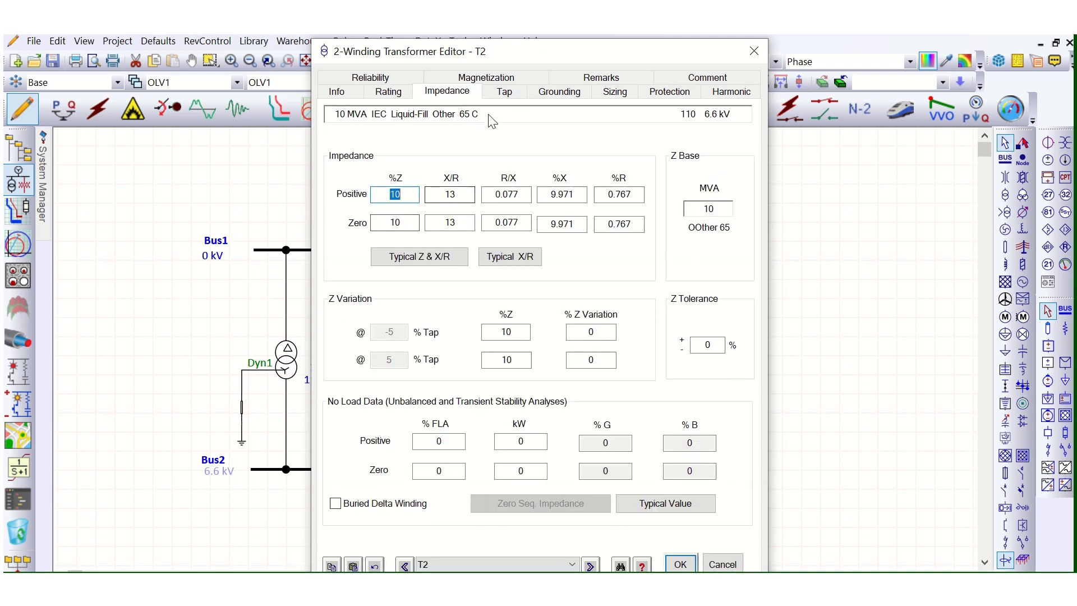
{"action": "left_click", "coordinate": [518, 91]}
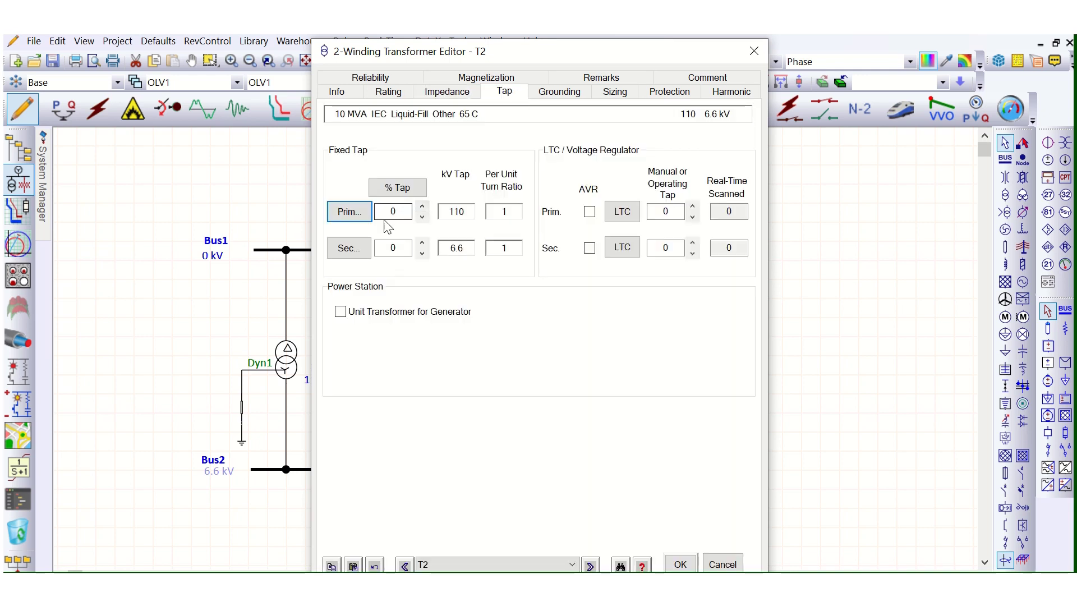
{"action": "left_click", "coordinate": [559, 93]}
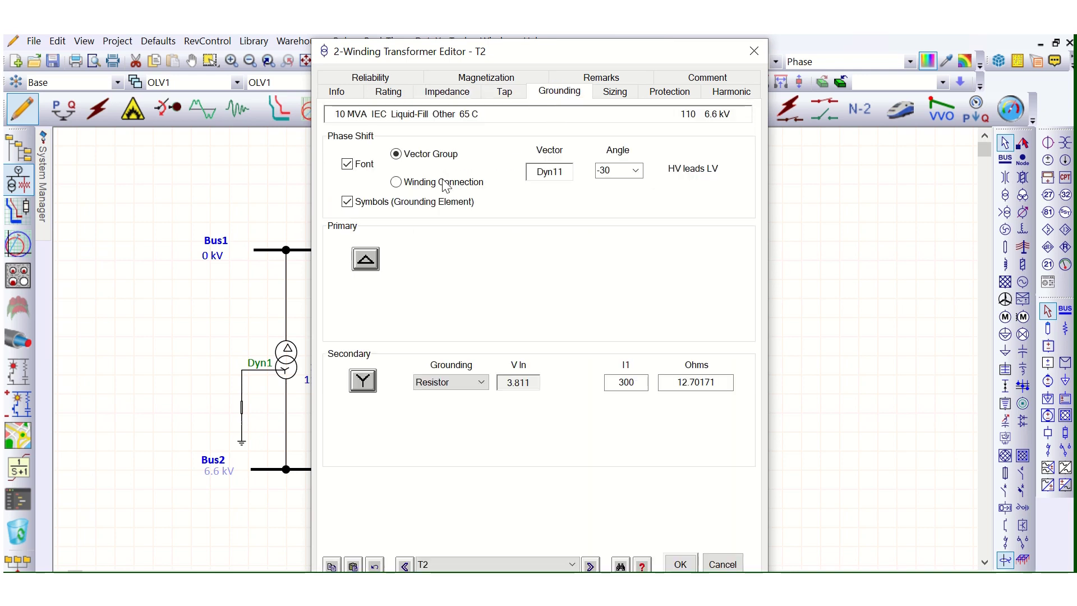
{"action": "left_click", "coordinate": [636, 171]}
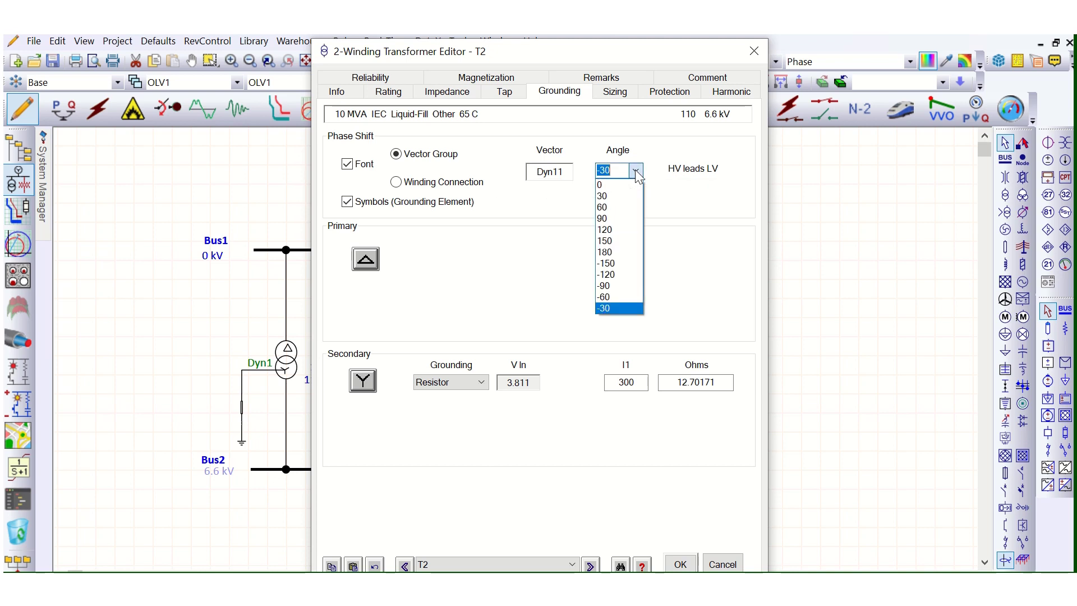
{"action": "left_click", "coordinate": [616, 196]}
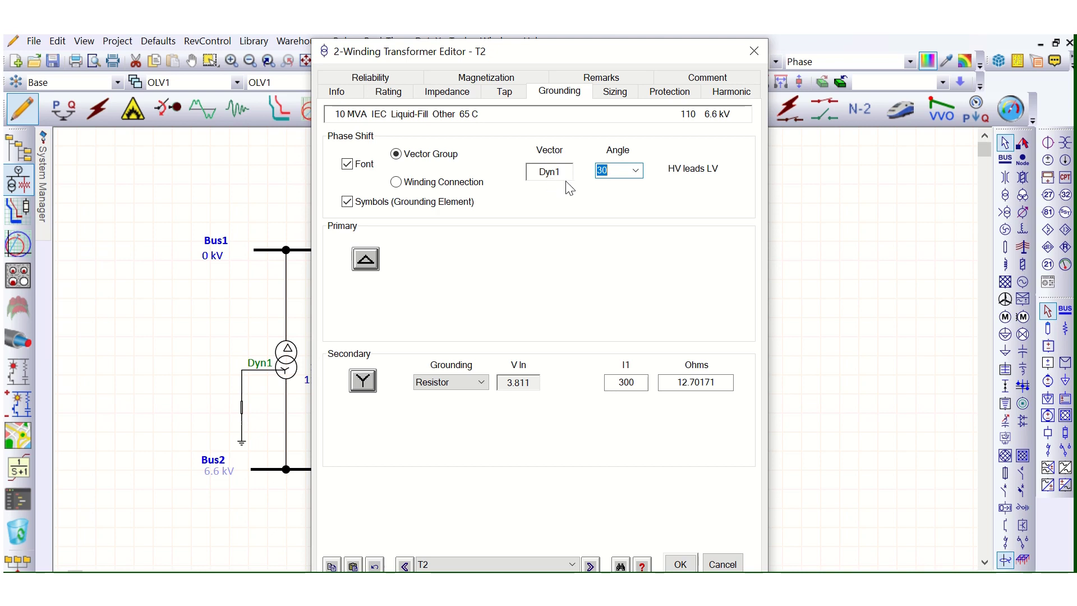
{"action": "left_click", "coordinate": [681, 564]}
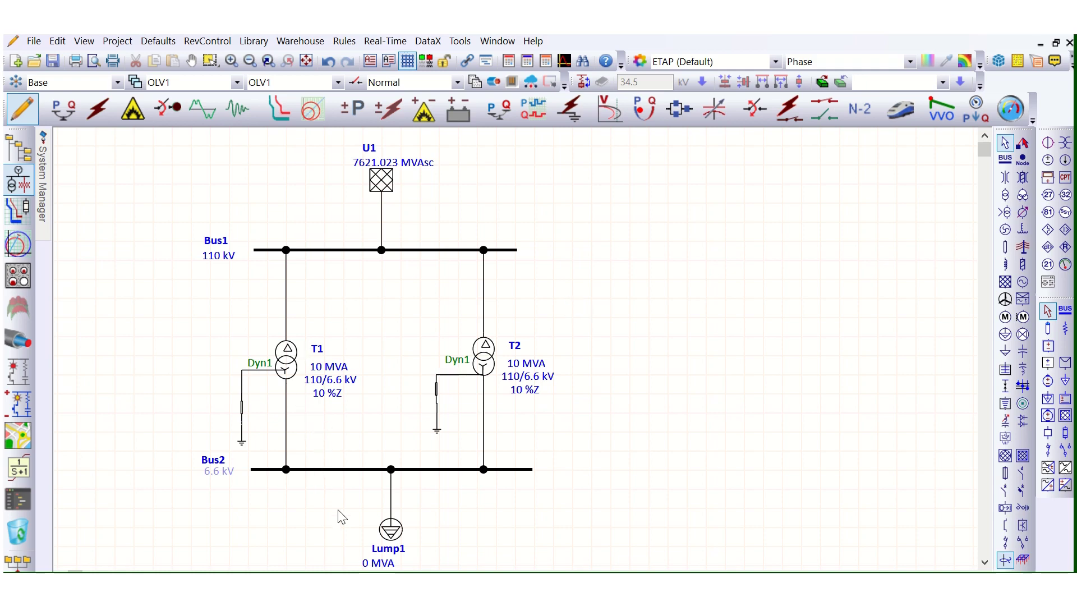
Set the rating of lumped load Lump1 to 10 MVA and accept the edited load data.
{"action": "double_click", "coordinate": [392, 529]}
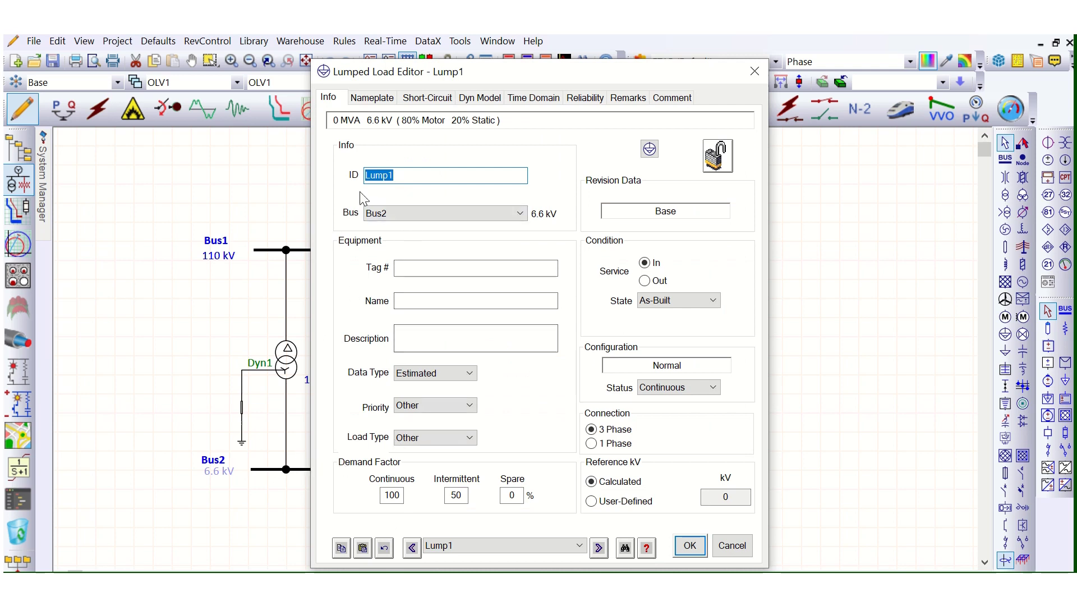
{"action": "left_click", "coordinate": [377, 99]}
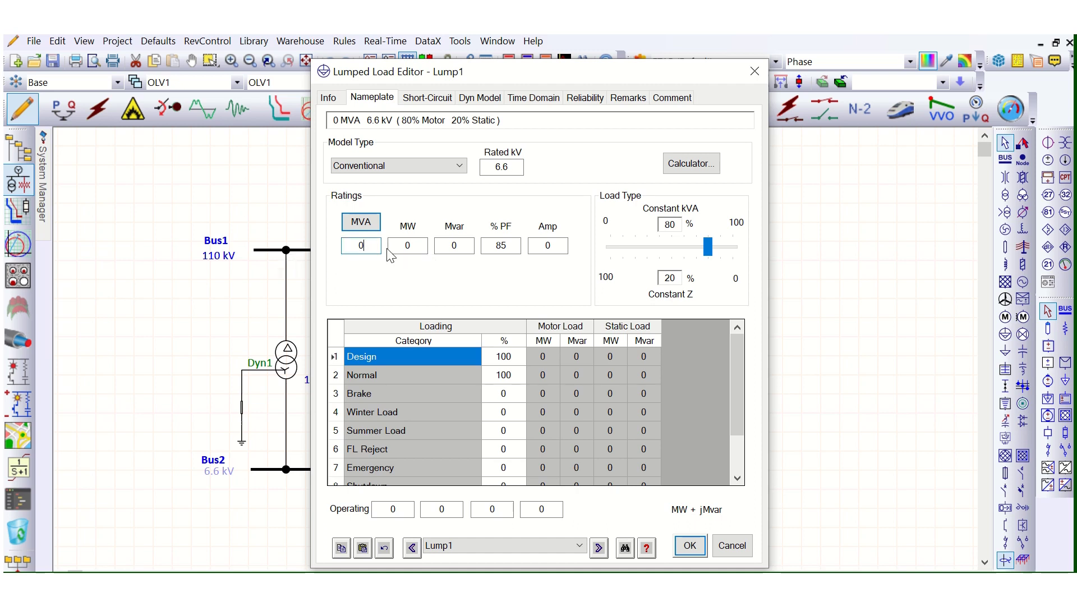
{"action": "type", "text": "1"}
{"action": "left_click_drag", "start_coordinate": [409, 246], "coordinate": [432, 257]}
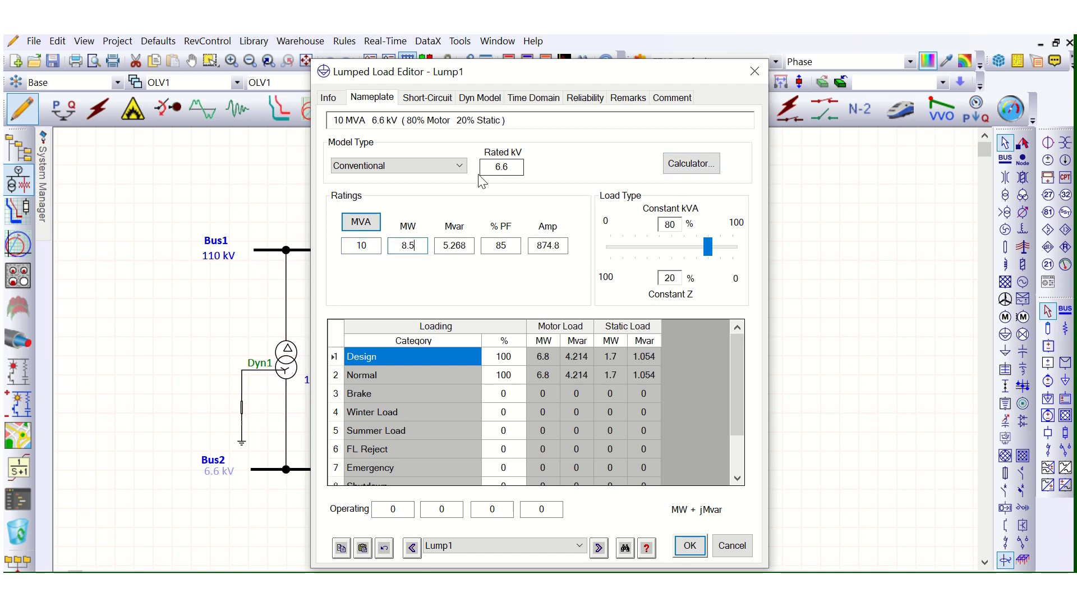
{"action": "left_click", "coordinate": [690, 546]}
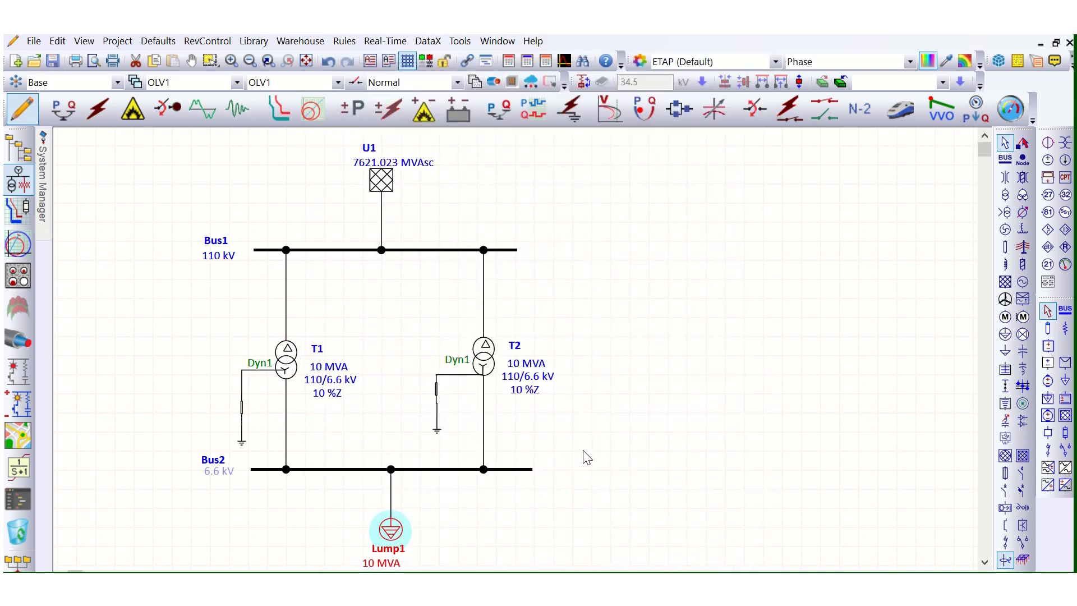
Switch the one-line diagram to load flow analysis and run the load flow for the two parallel transformers.
{"action": "scroll", "coordinate": [450, 448], "scroll_direction": "down", "scroll_amount": 1}
{"action": "scroll", "coordinate": [409, 499], "scroll_direction": "up", "scroll_amount": 1}
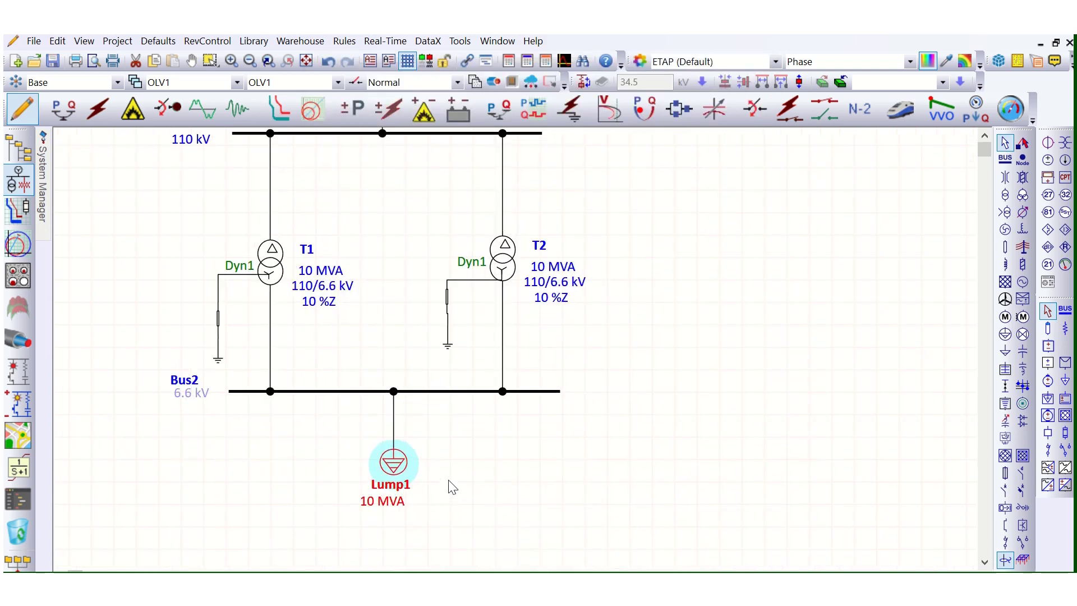
{"action": "scroll", "coordinate": [454, 484], "scroll_direction": "up", "scroll_amount": 1}
{"action": "scroll", "coordinate": [455, 483], "scroll_direction": "up", "scroll_amount": 1}
{"action": "scroll", "coordinate": [462, 476], "scroll_direction": "down", "scroll_amount": 1}
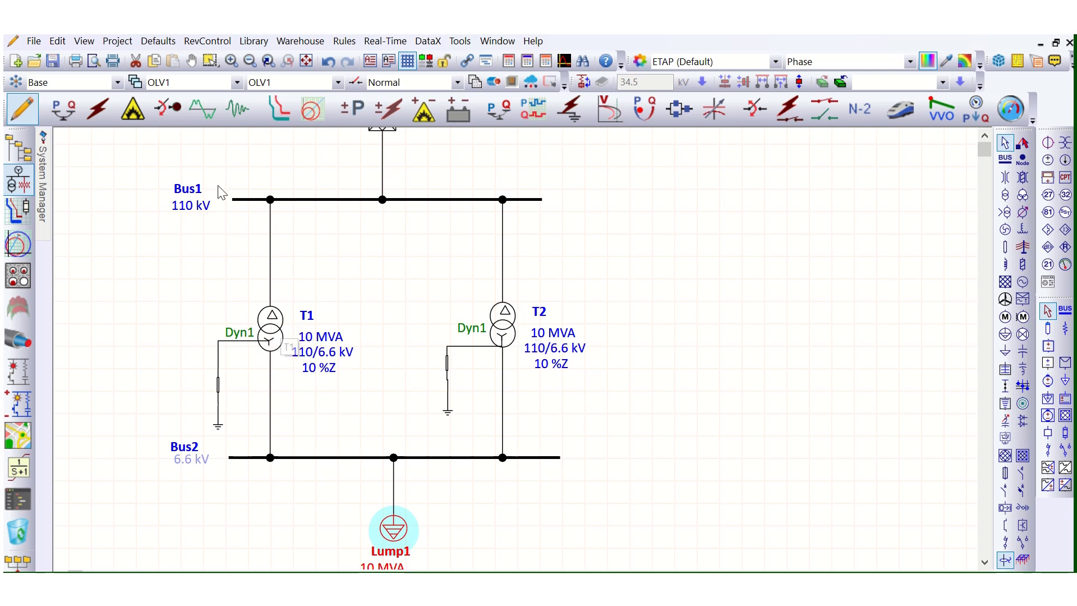
{"action": "left_click", "coordinate": [63, 108]}
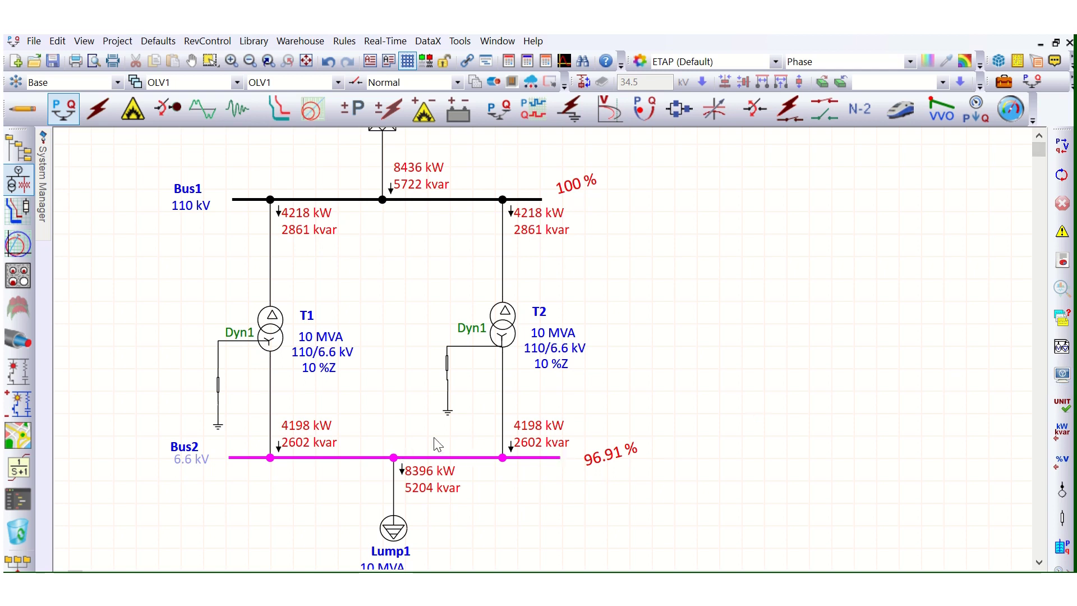
Set the rated power of transformer T2 to 12.5 MVA and accept the edited transformer data.
{"action": "scroll", "coordinate": [397, 238], "scroll_direction": "down", "scroll_amount": 3}
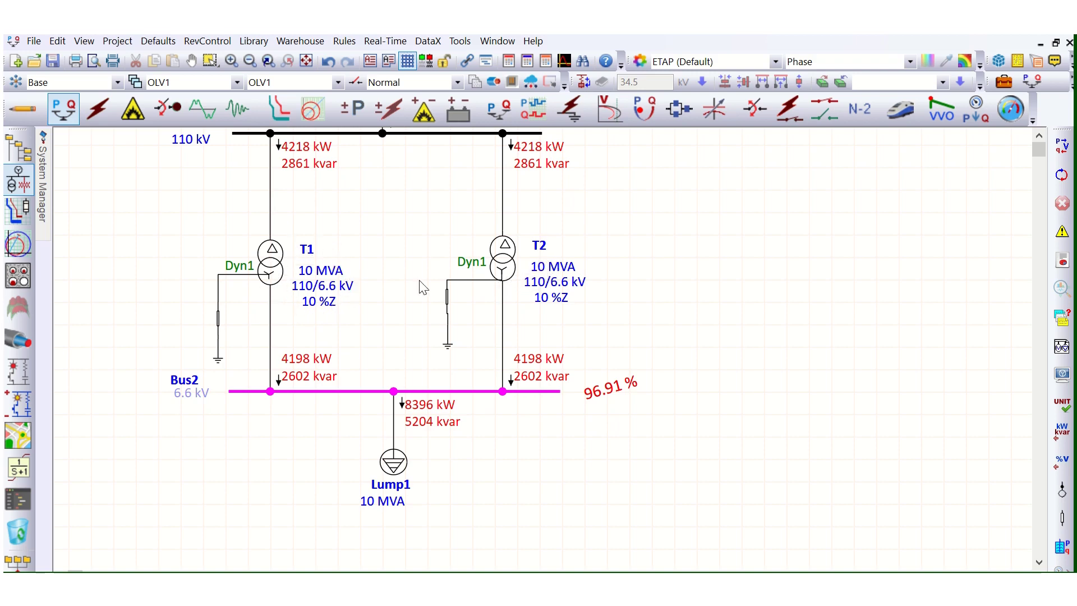
{"action": "left_click", "coordinate": [515, 276]}
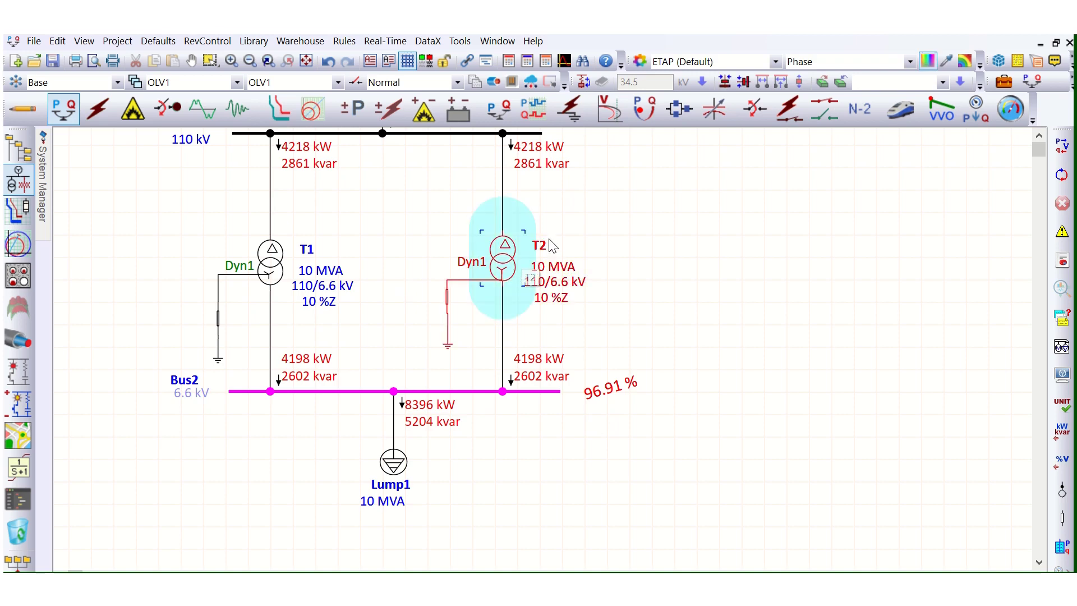
{"action": "double_click", "coordinate": [515, 276]}
{"action": "left_click", "coordinate": [388, 91]}
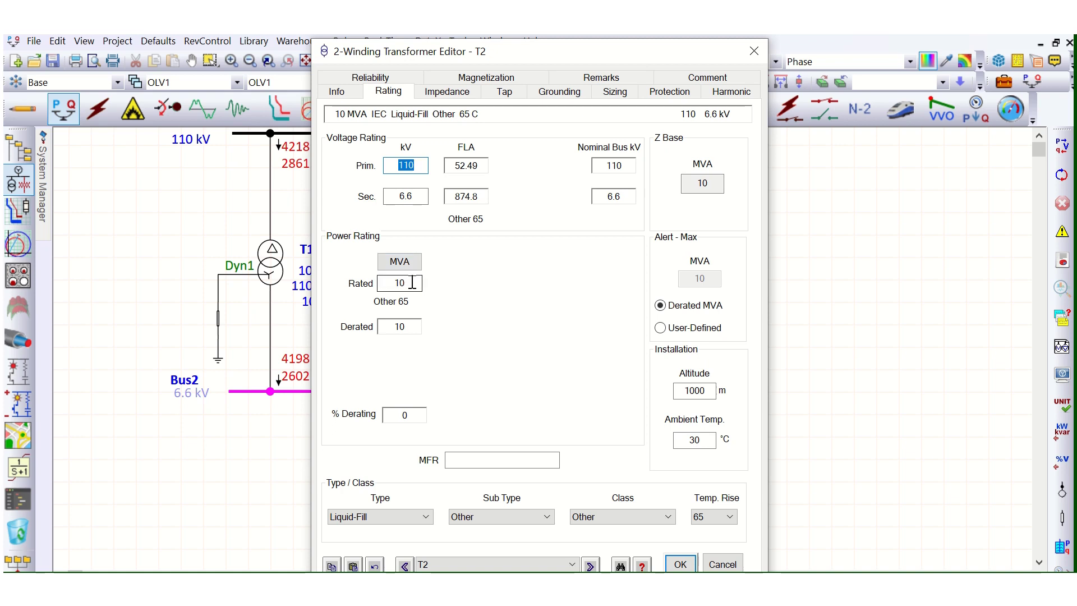
{"action": "left_click", "coordinate": [413, 282]}
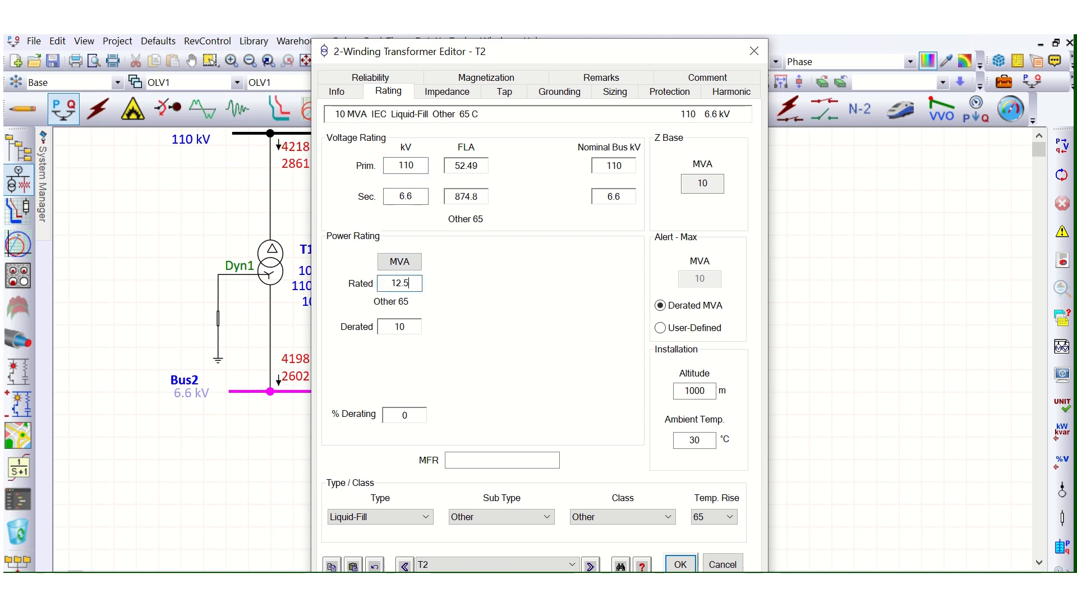
{"action": "left_click", "coordinate": [421, 332]}
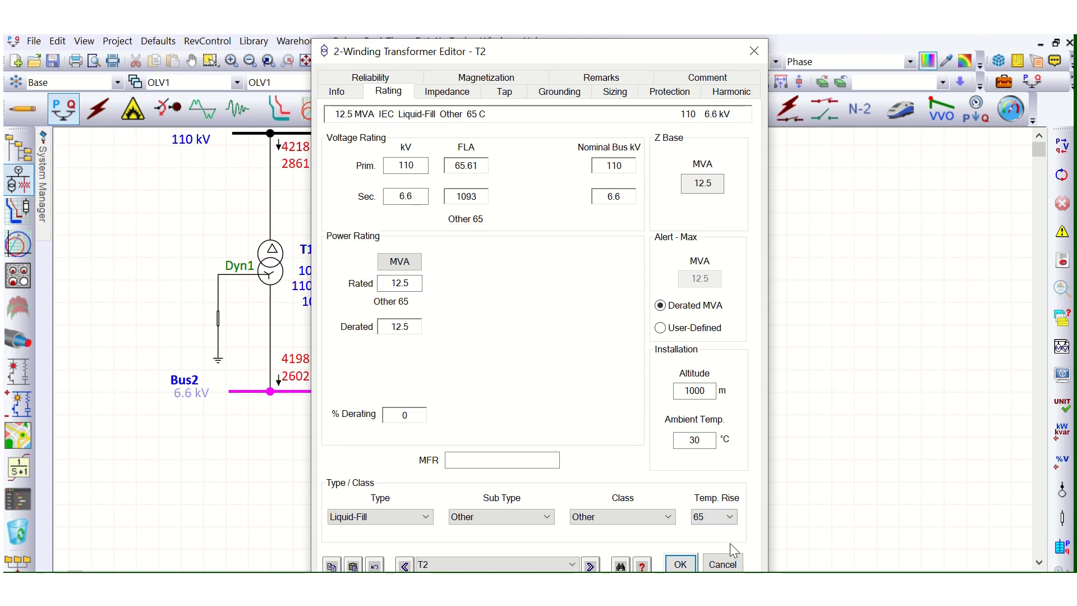
{"action": "left_click", "coordinate": [680, 565]}
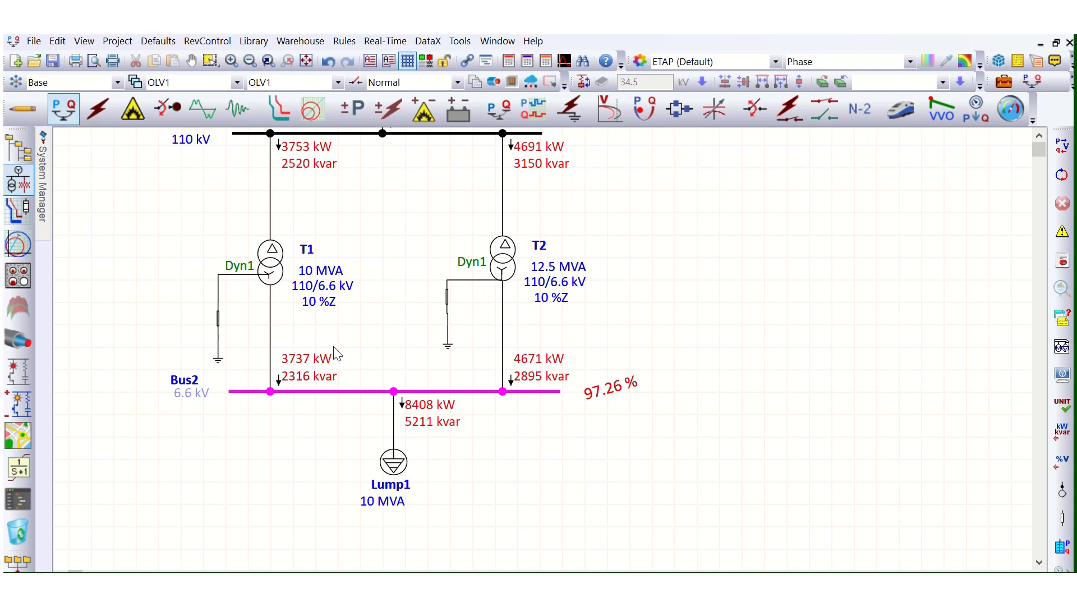
Set the rated power of transformer T2 back to 10 MVA.
{"action": "scroll", "coordinate": [331, 299], "scroll_direction": "up", "scroll_amount": 3}
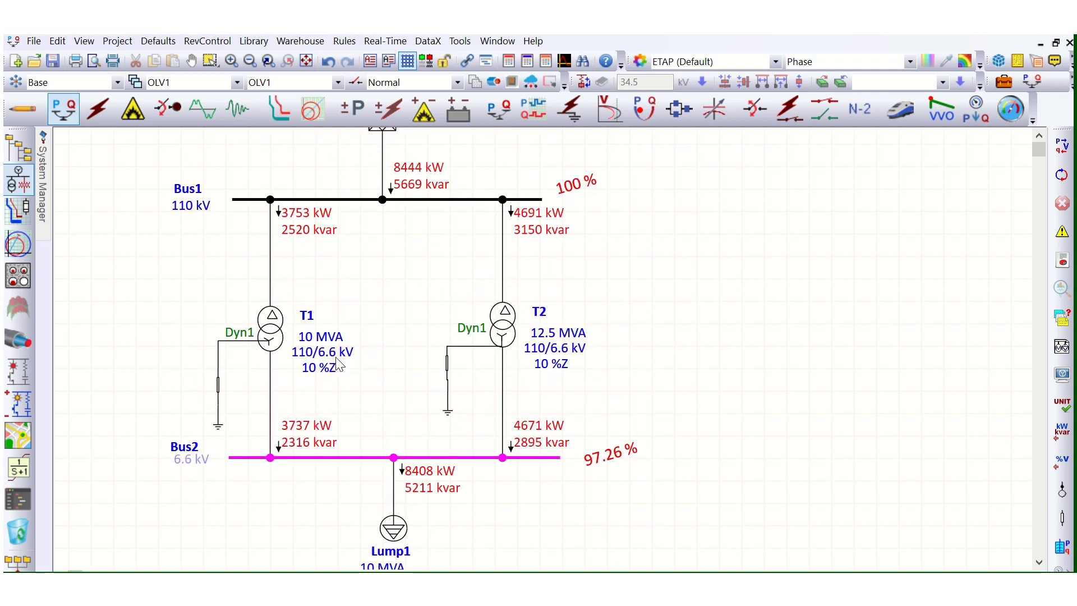
{"action": "scroll", "coordinate": [342, 364], "scroll_direction": "down", "scroll_amount": 3}
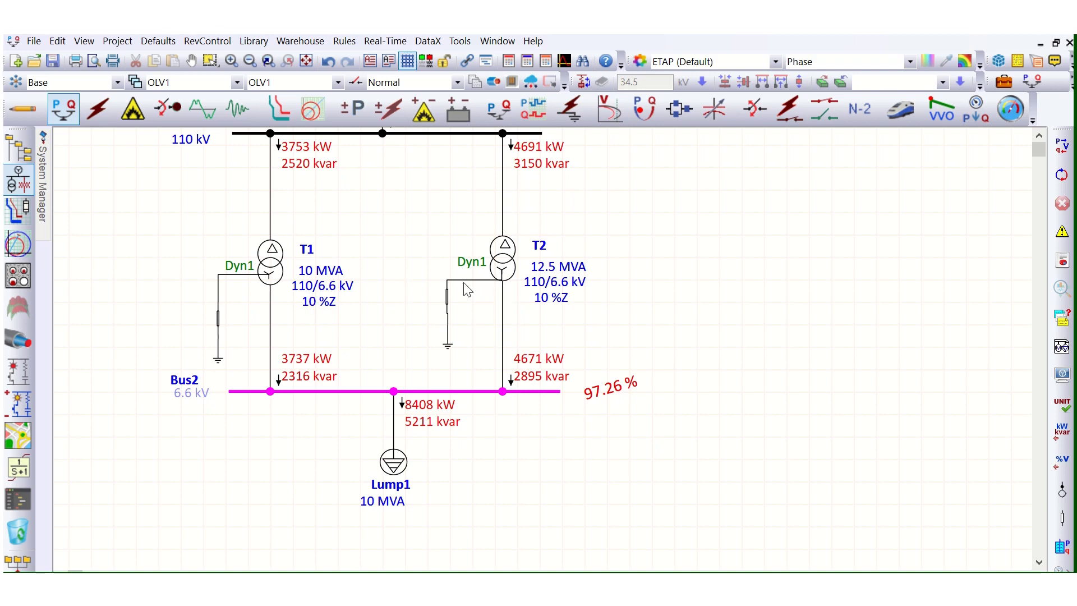
{"action": "double_click", "coordinate": [512, 275]}
{"action": "left_click", "coordinate": [401, 98]}
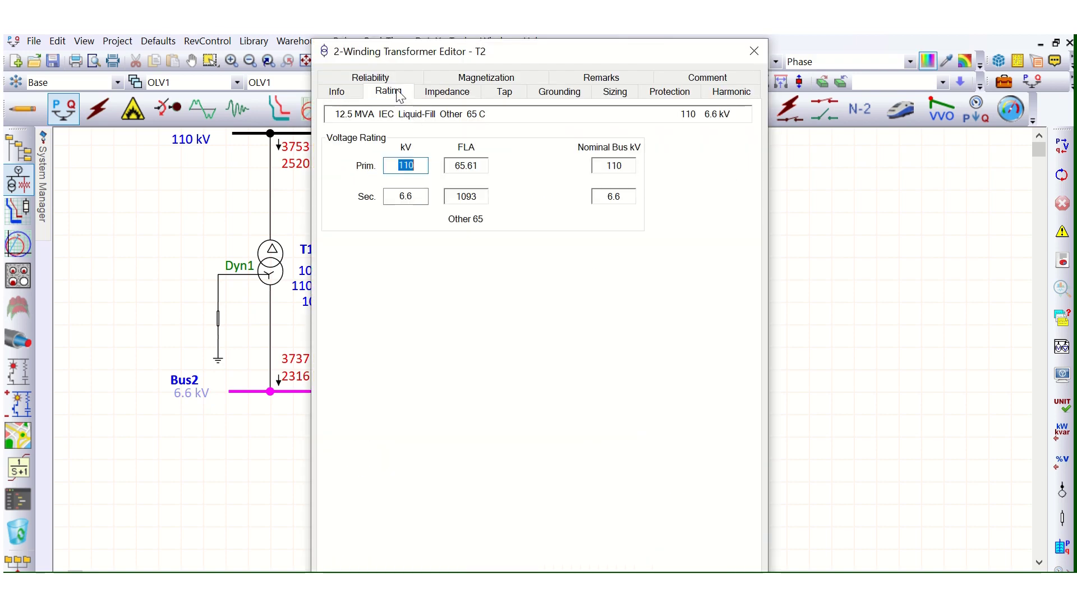
{"action": "double_click", "coordinate": [379, 283]}
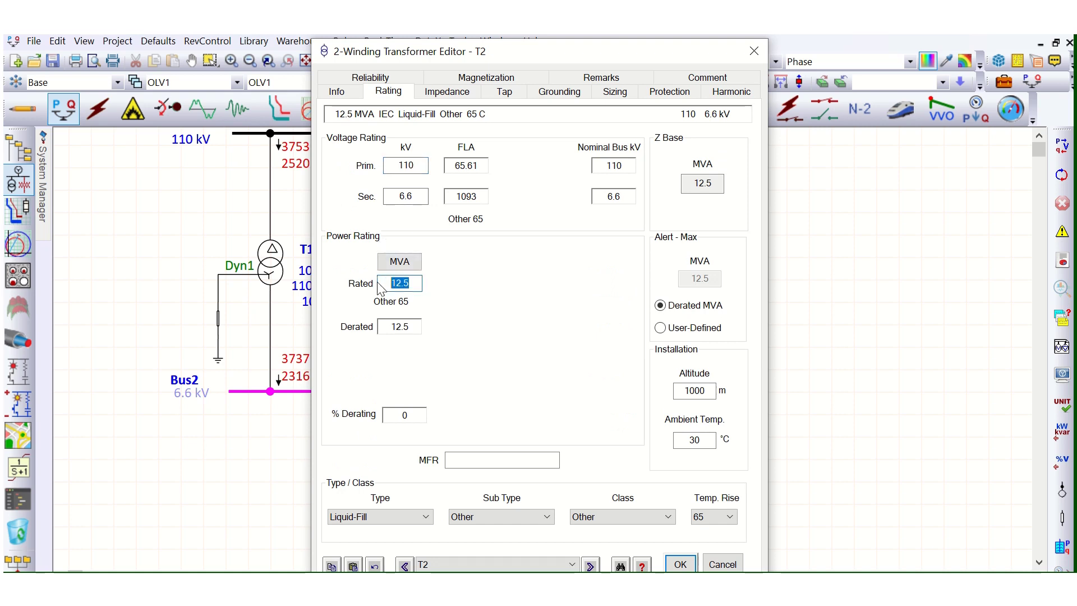
{"action": "type", "text": "10"}
{"action": "left_click", "coordinate": [414, 333]}
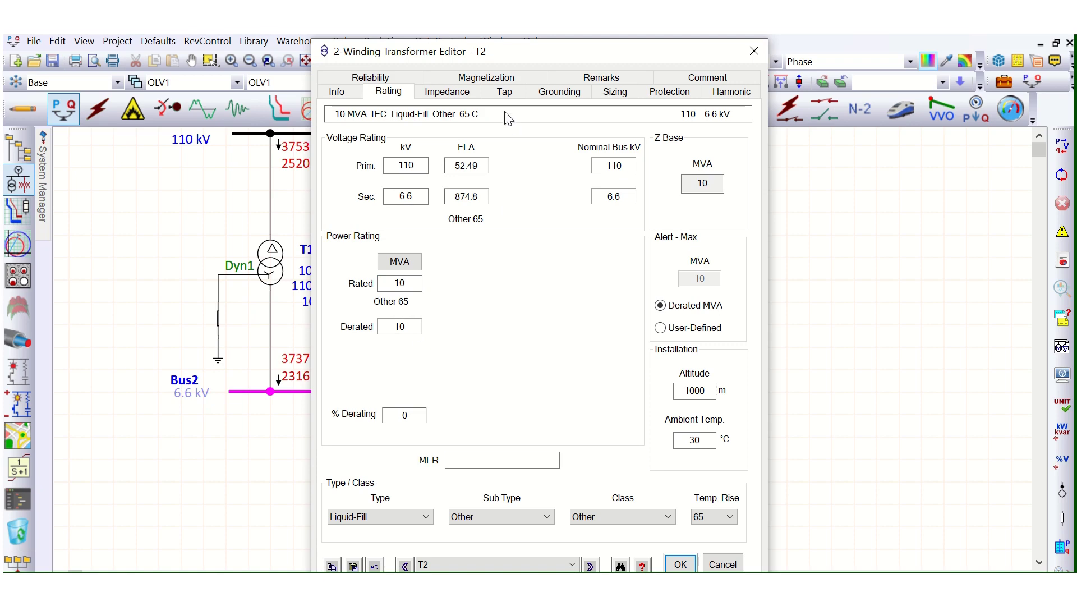
Set transformer T2's positive- and zero-sequence impedance to 15 %Z and accept the edited transformer data.
{"action": "left_click_drag", "start_coordinate": [510, 52], "coordinate": [580, 39]}
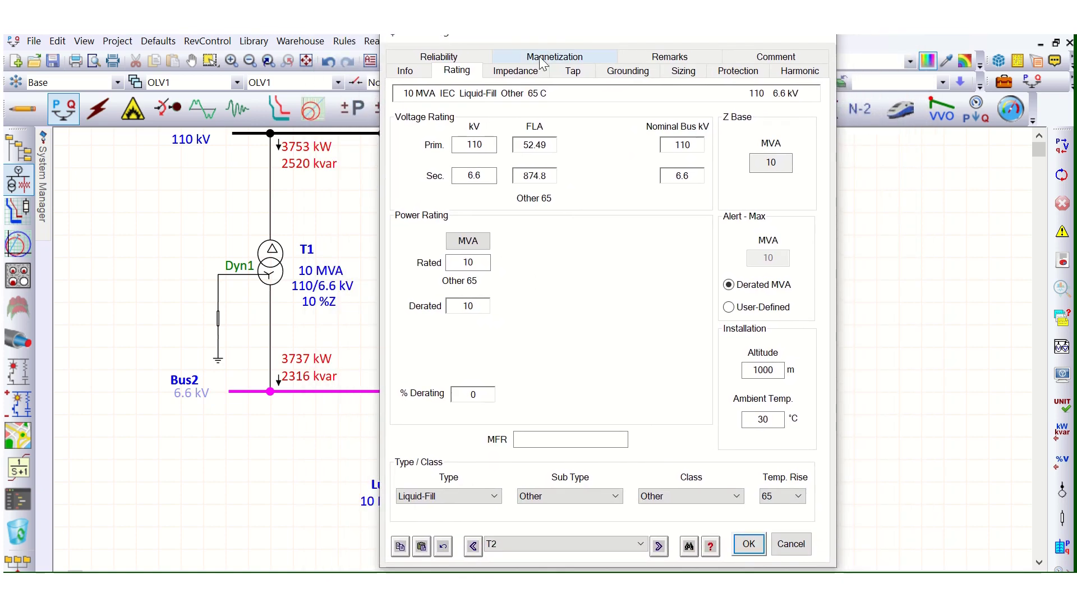
{"action": "left_click", "coordinate": [514, 72]}
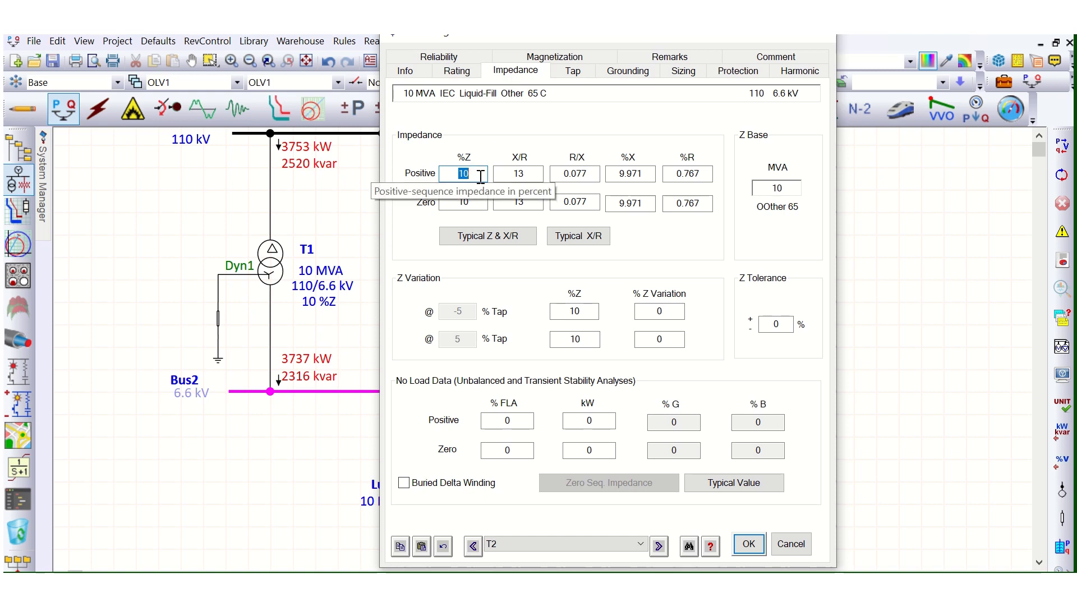
{"action": "type", "text": "15"}
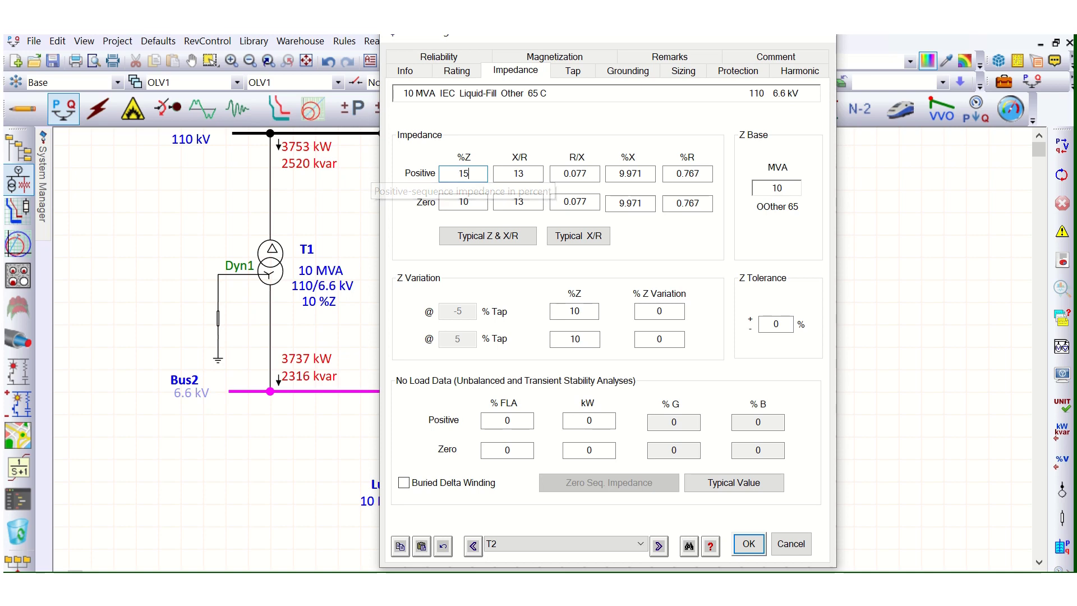
{"action": "left_click", "coordinate": [476, 202]}
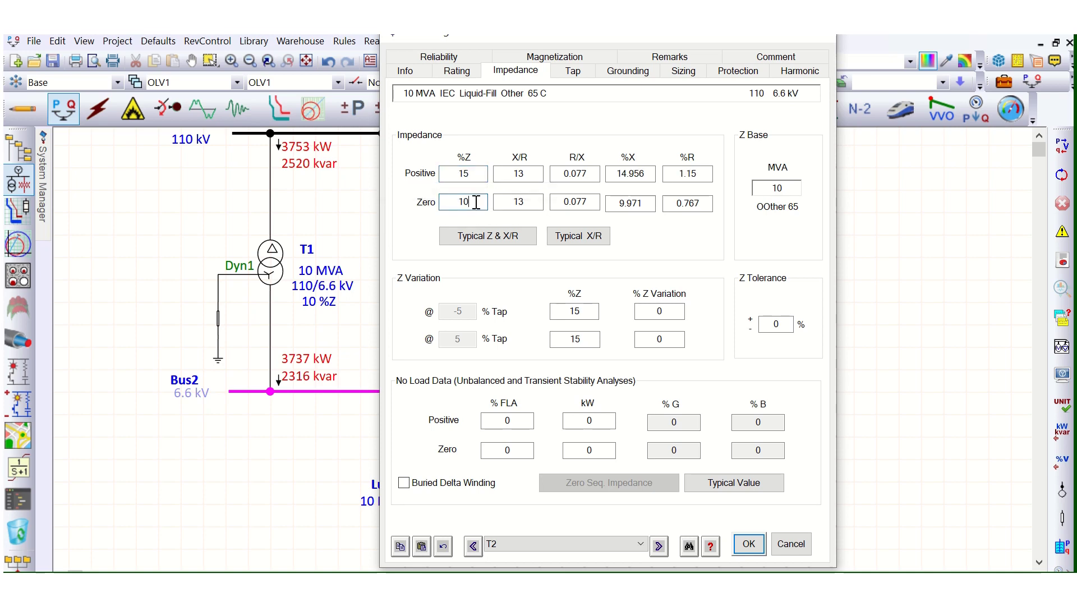
{"action": "type", "text": "5"}
{"action": "left_click", "coordinate": [478, 174]}
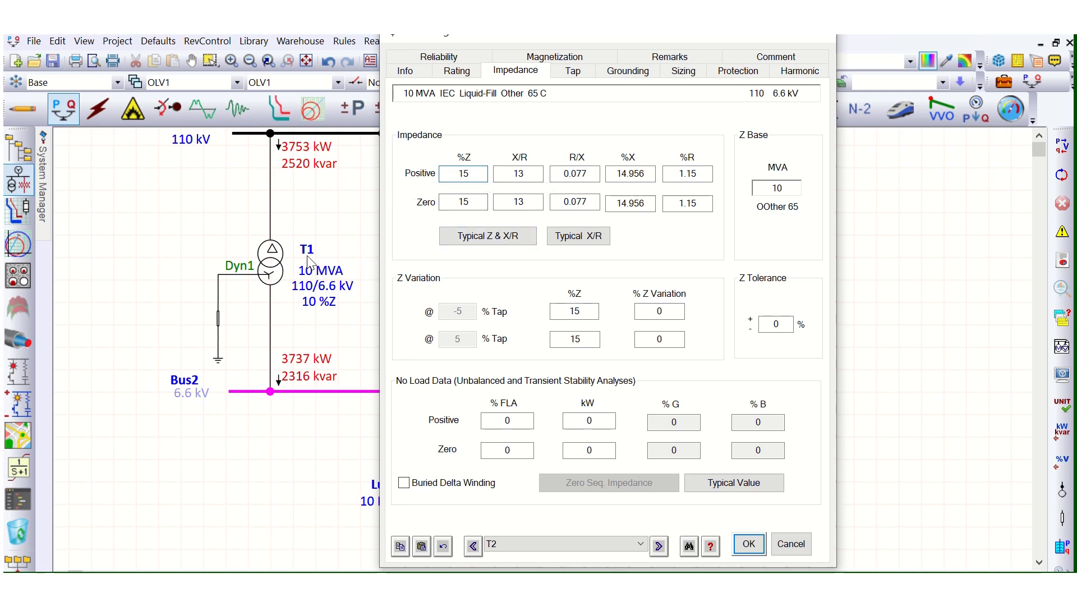
{"action": "left_click", "coordinate": [750, 545]}
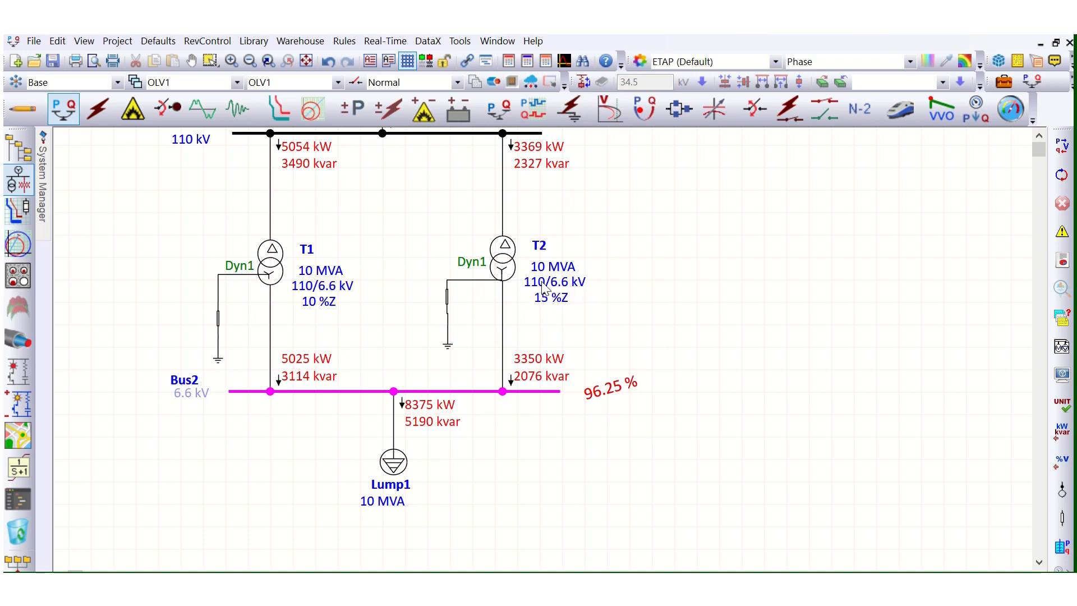
Set transformer T2's positive- and zero-sequence impedance back to 10 %Z.
{"action": "left_click", "coordinate": [513, 274]}
{"action": "double_click", "coordinate": [514, 274]}
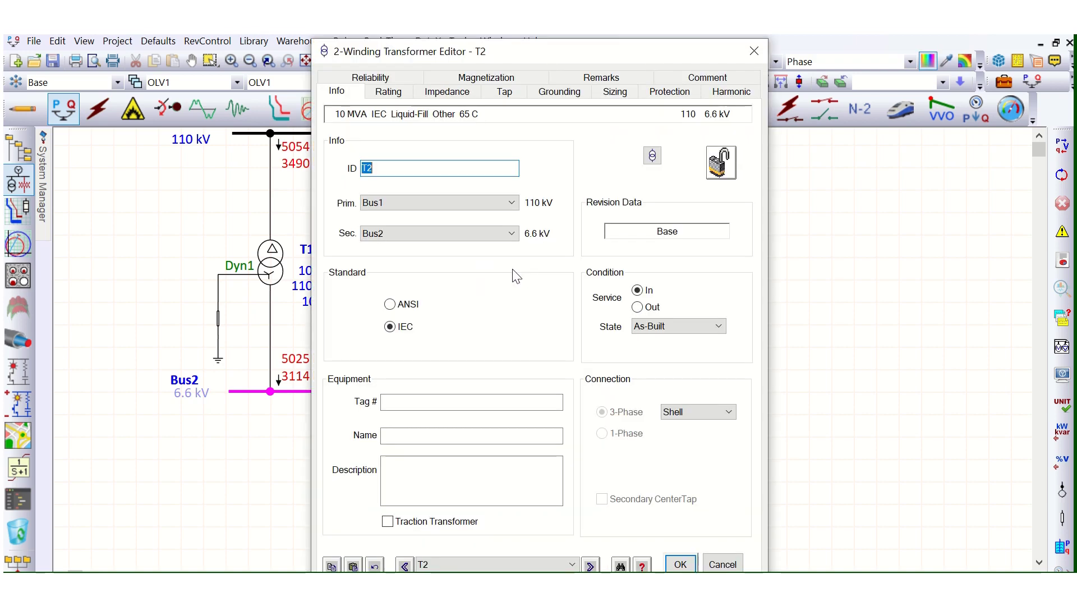
{"action": "left_click", "coordinate": [452, 93]}
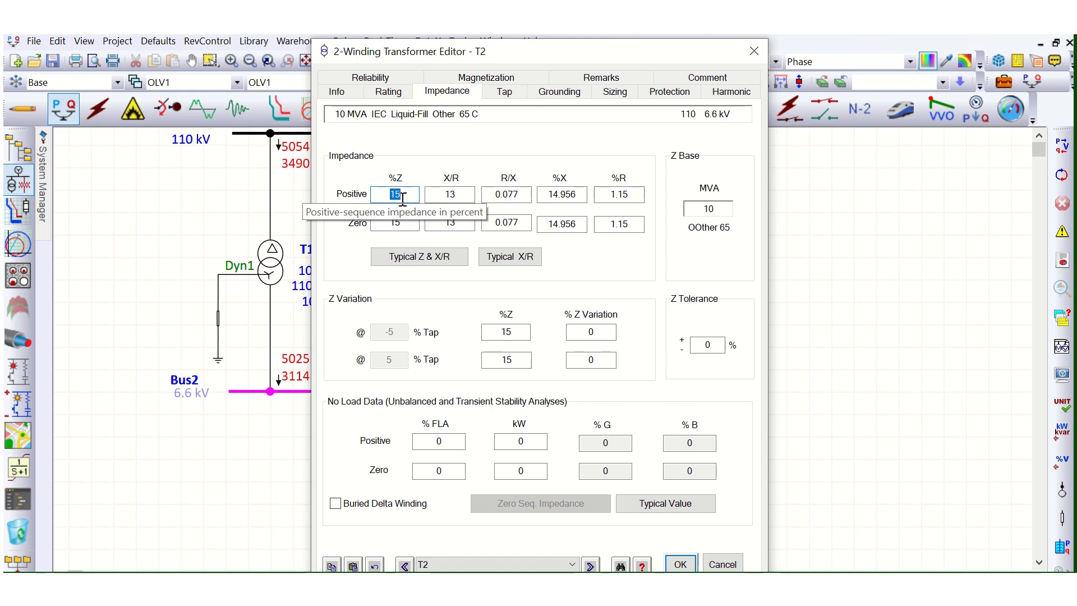
{"action": "type", "text": "10"}
{"action": "left_click", "coordinate": [415, 222]}
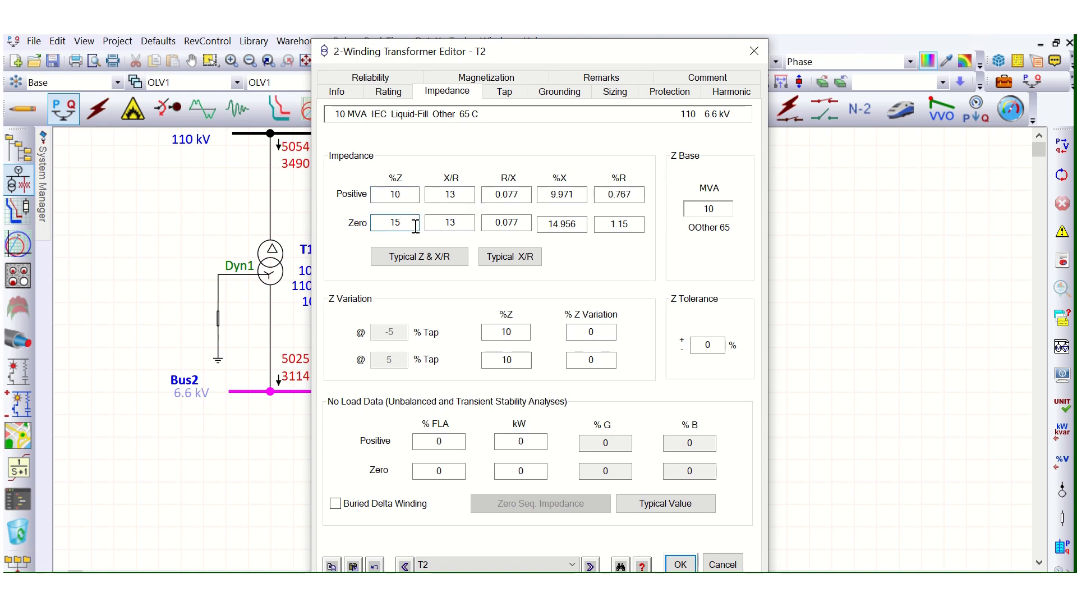
{"action": "left_click", "coordinate": [444, 223]}
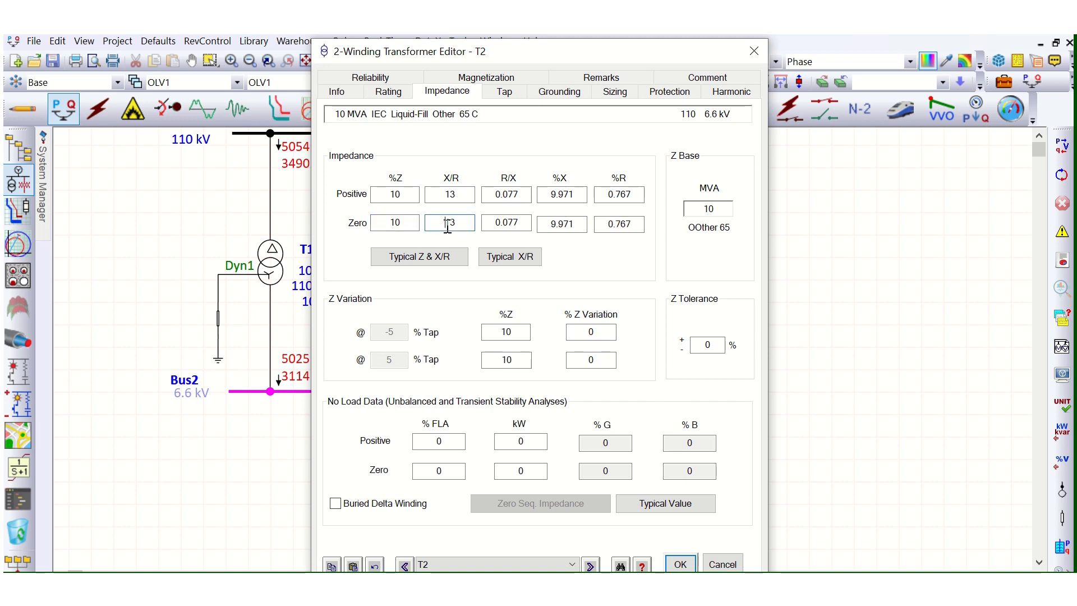
Set transformer T2's secondary voltage to 6.9 kV and accept the edited transformer data.
{"action": "left_click", "coordinate": [389, 92]}
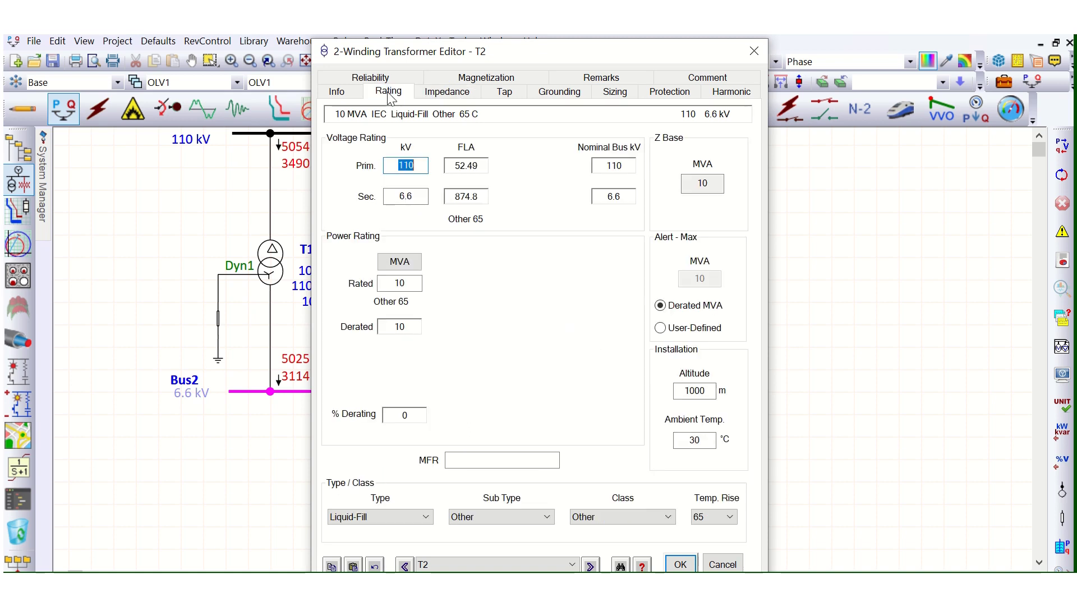
{"action": "left_click", "coordinate": [418, 198]}
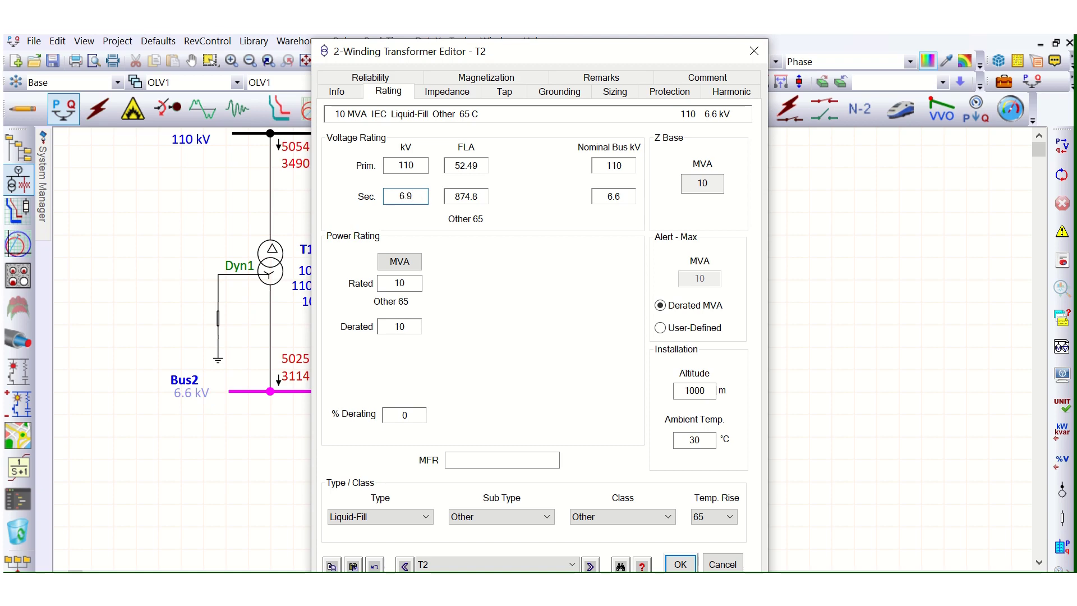
{"action": "type", "text": "9"}
{"action": "key", "text": "Tab"}
{"action": "left_click", "coordinate": [681, 564]}
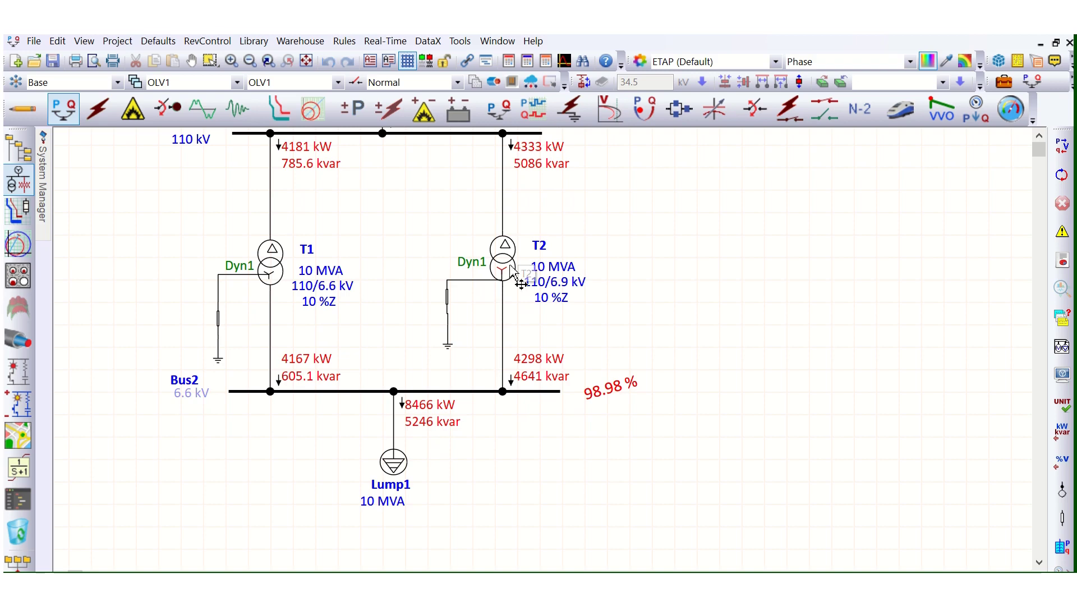
Set transformer T2's secondary voltage back to 6.6 kV.
{"action": "double_click", "coordinate": [511, 268]}
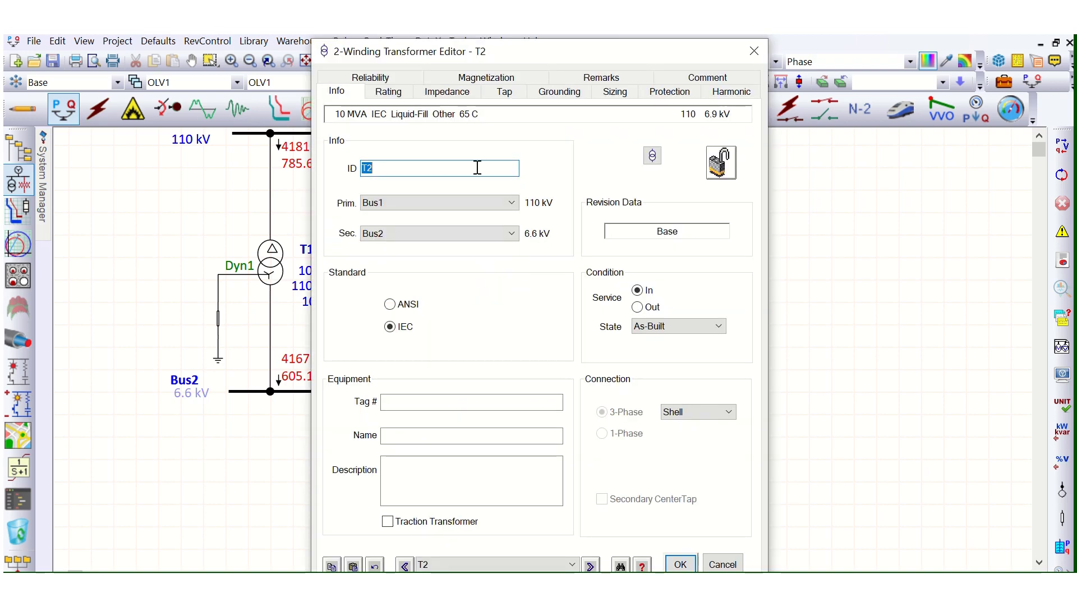
{"action": "left_click", "coordinate": [452, 96]}
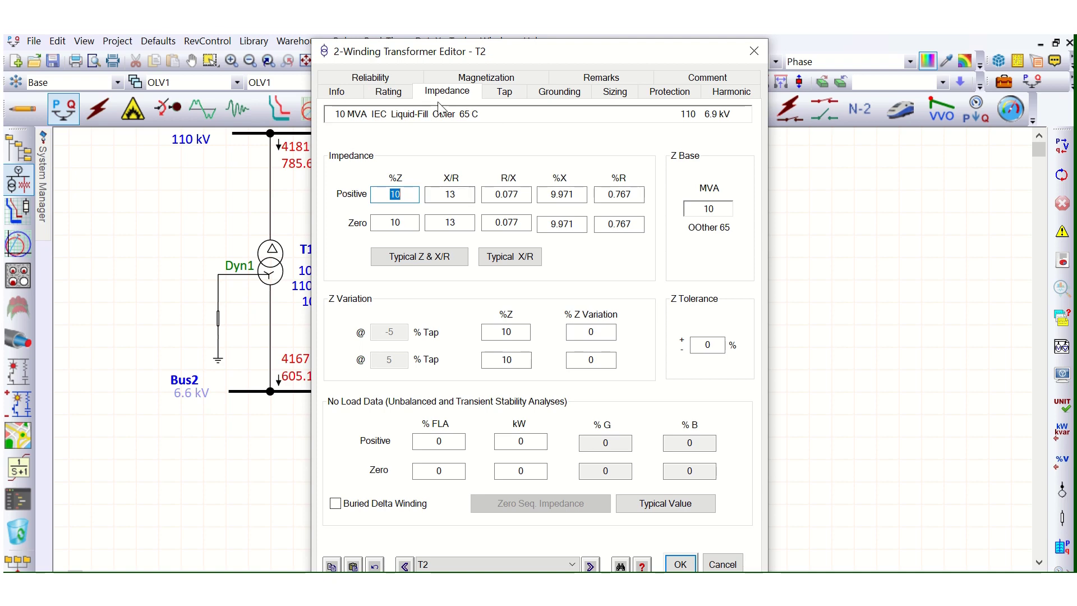
{"action": "left_click", "coordinate": [398, 93]}
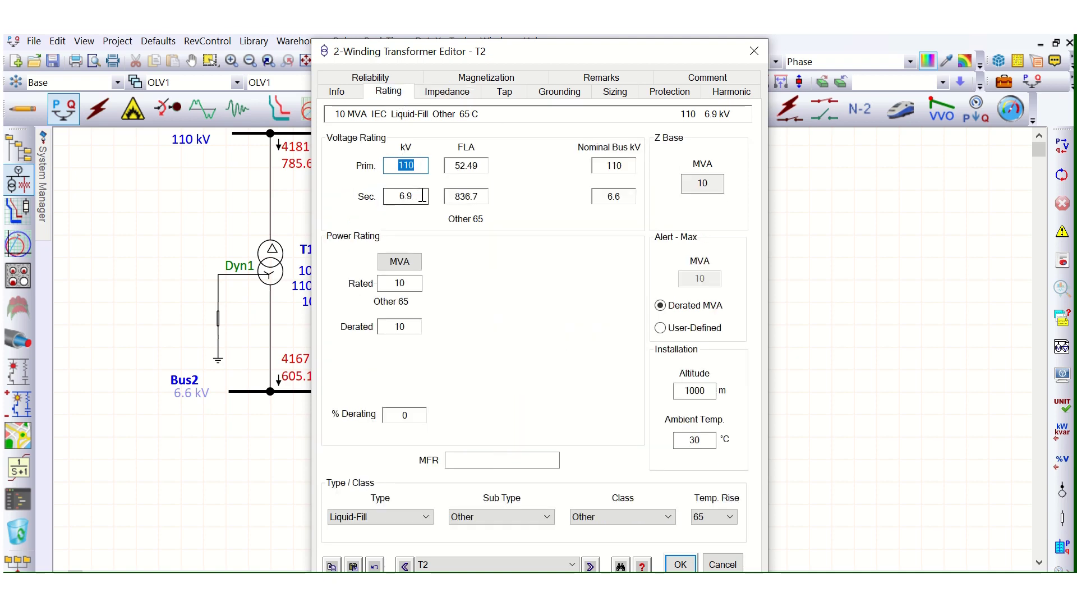
{"action": "left_click", "coordinate": [422, 195]}
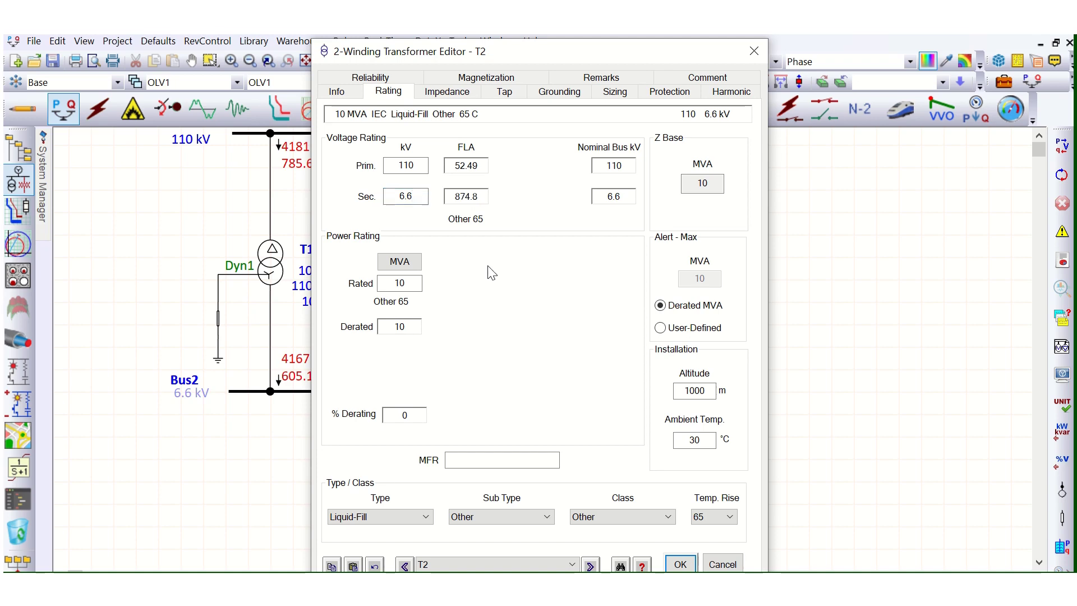
Set transformer T2's primary fixed tap to 2.5 %, accept the data and place the tap label just above the T2 name.
{"action": "left_click", "coordinate": [453, 92]}
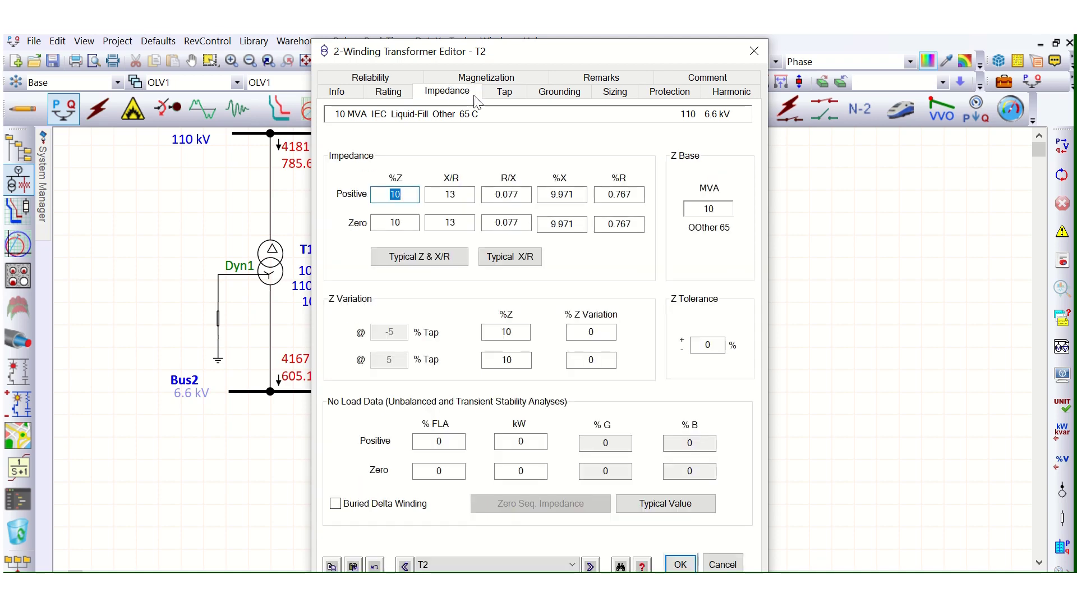
{"action": "left_click", "coordinate": [505, 92]}
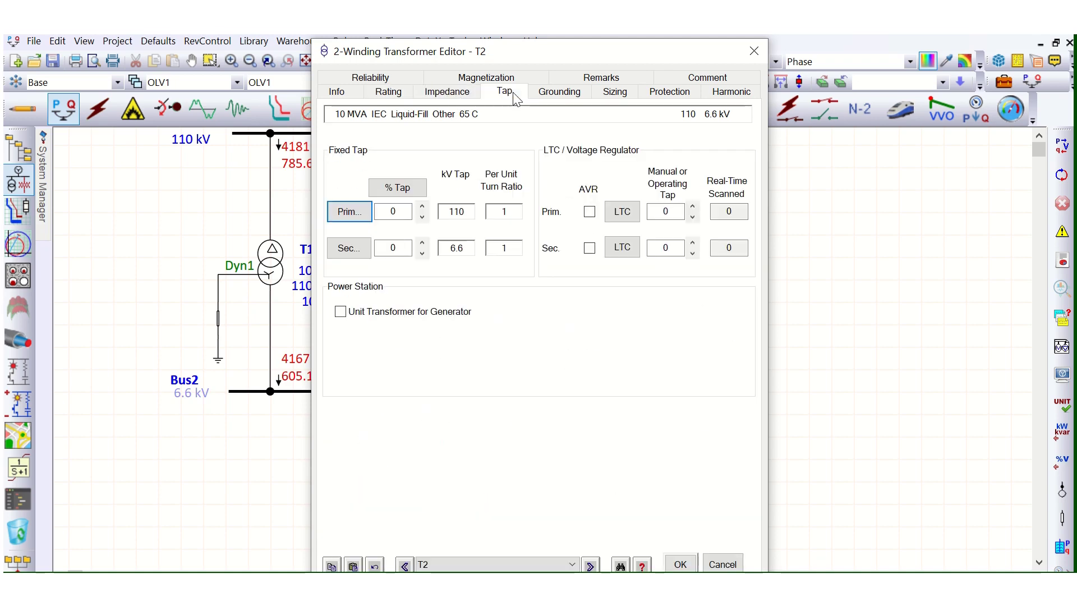
{"action": "left_click", "coordinate": [423, 208]}
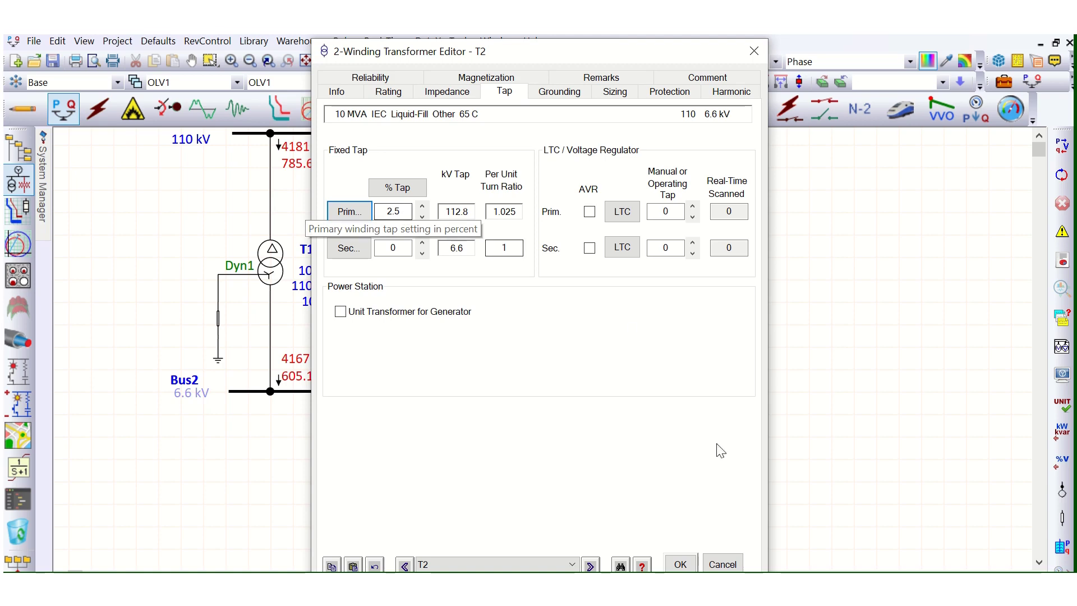
{"action": "left_click", "coordinate": [680, 564]}
{"action": "left_click_drag", "start_coordinate": [592, 227], "coordinate": [554, 235]}
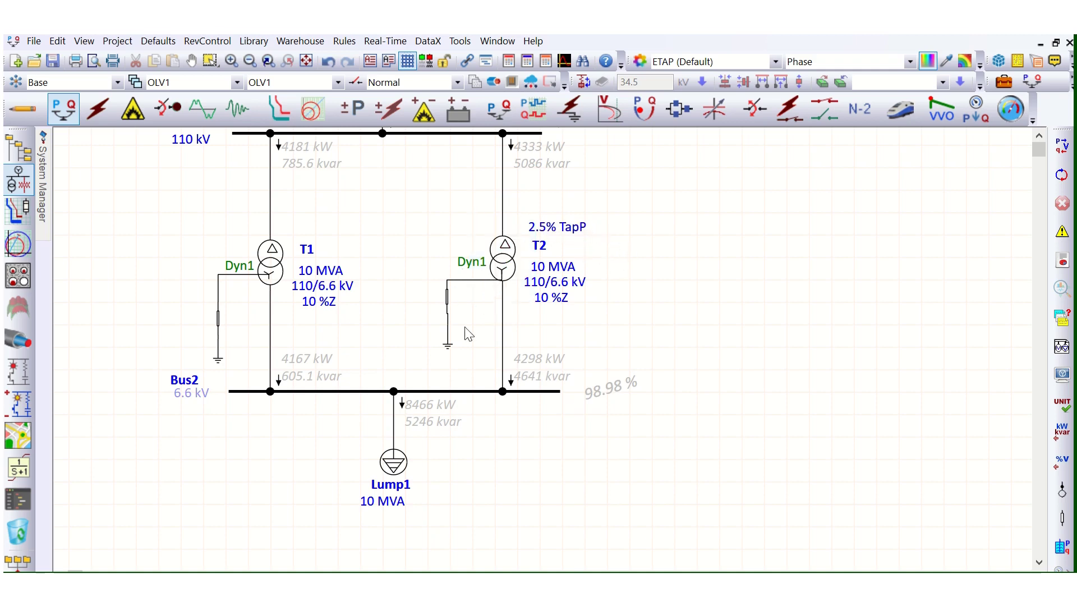
Check transformer T1's fixed tap settings and close its editor without changes.
{"action": "left_click", "coordinate": [278, 264]}
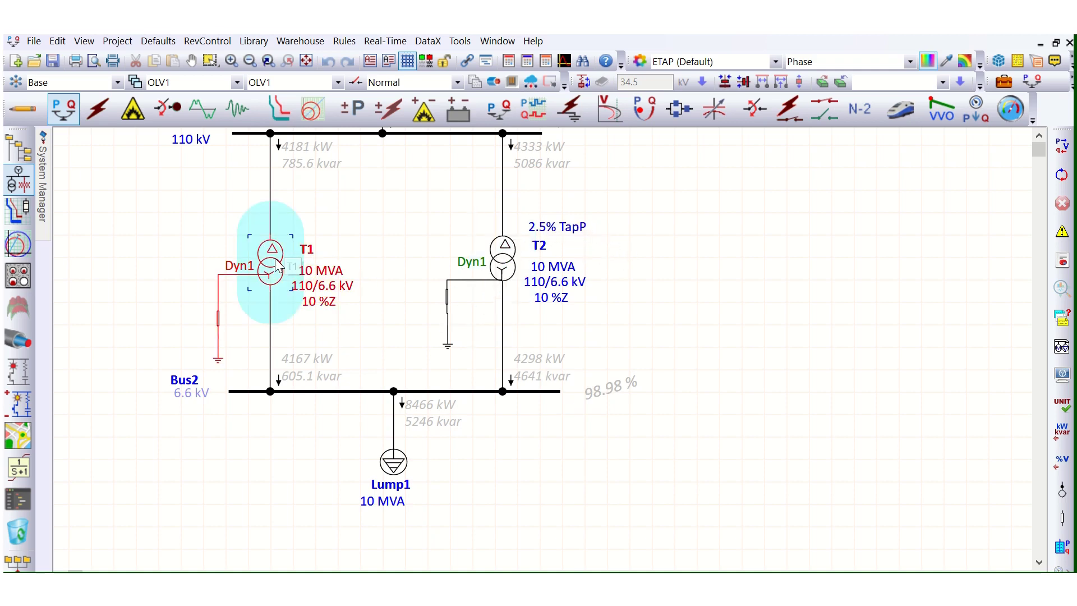
{"action": "double_click", "coordinate": [280, 264]}
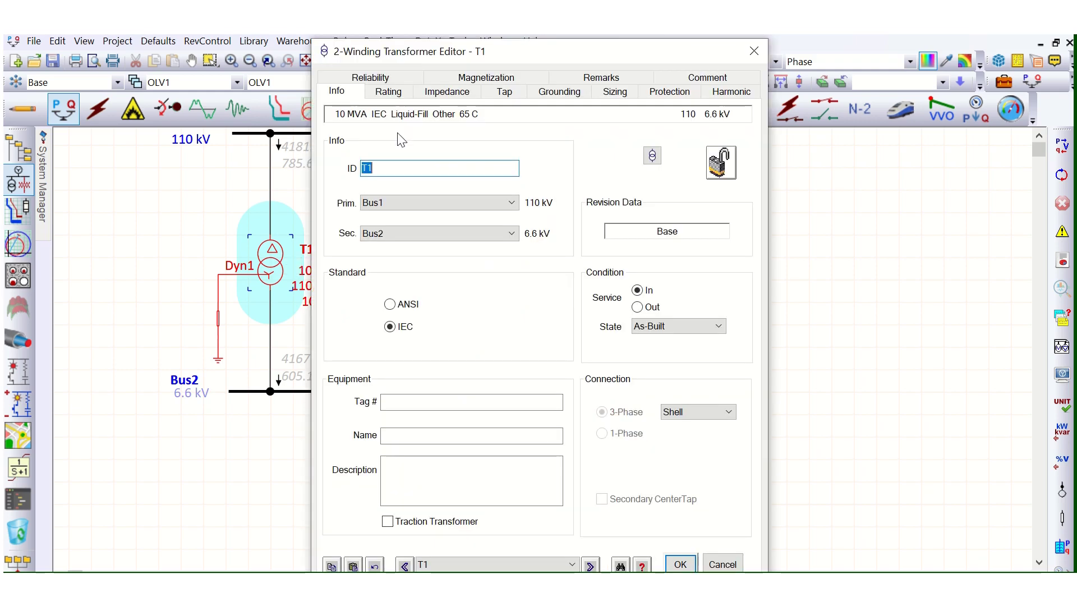
{"action": "left_click", "coordinate": [514, 94]}
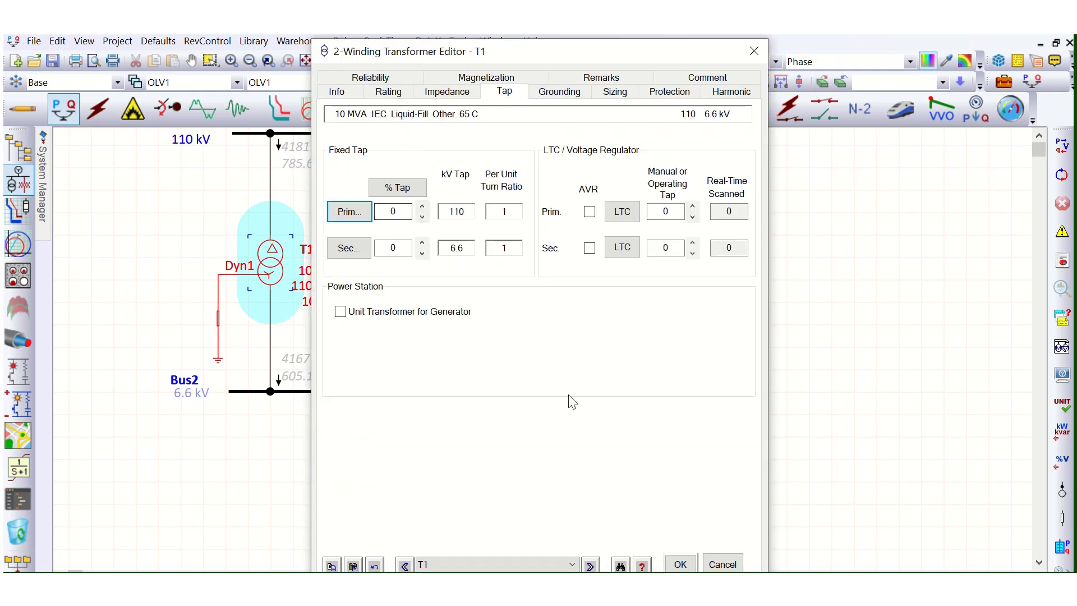
{"action": "left_click", "coordinate": [722, 564]}
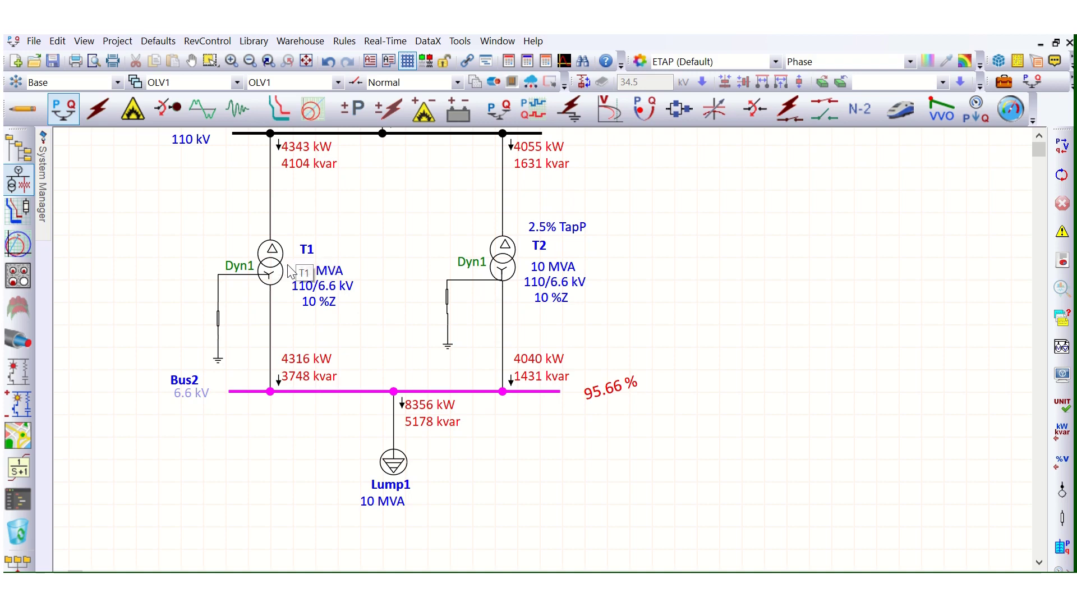
Set transformer T2's primary fixed tap back to 0 % and accept the edited transformer data.
{"action": "left_click", "coordinate": [511, 259]}
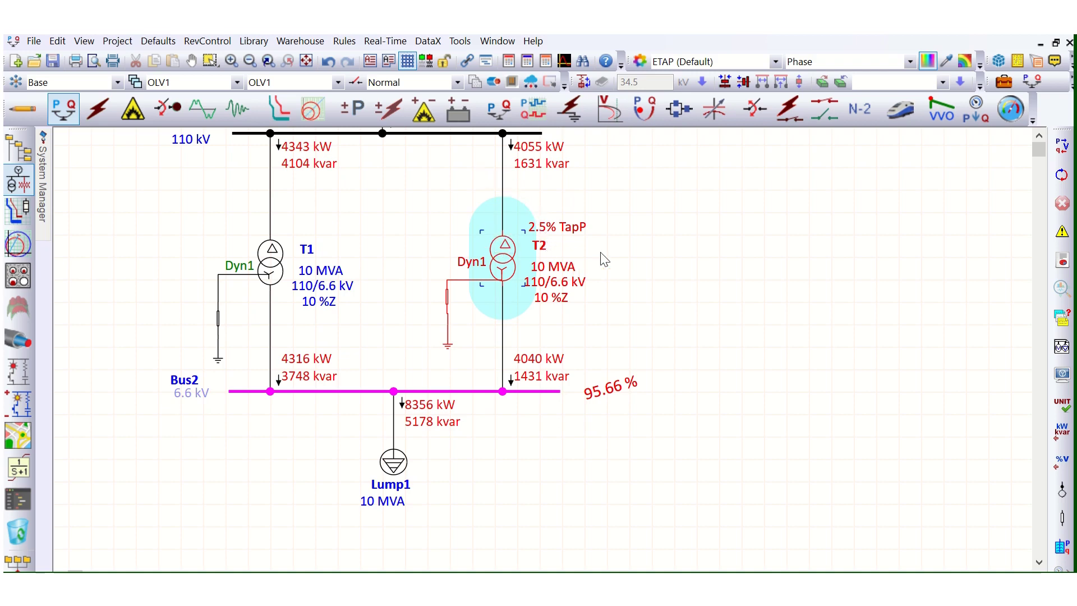
{"action": "double_click", "coordinate": [510, 249]}
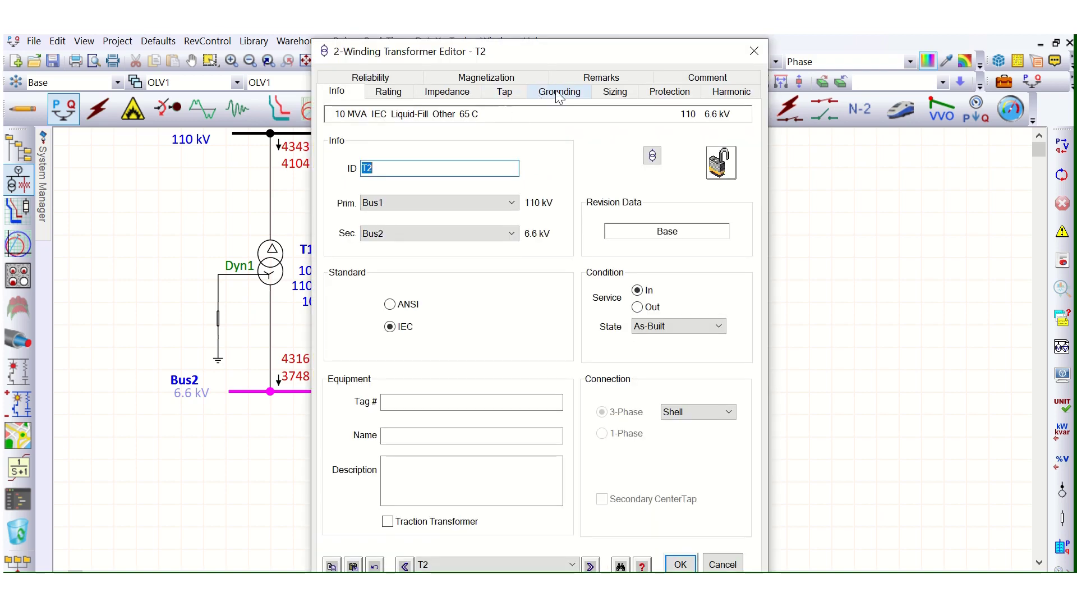
{"action": "left_click", "coordinate": [502, 93]}
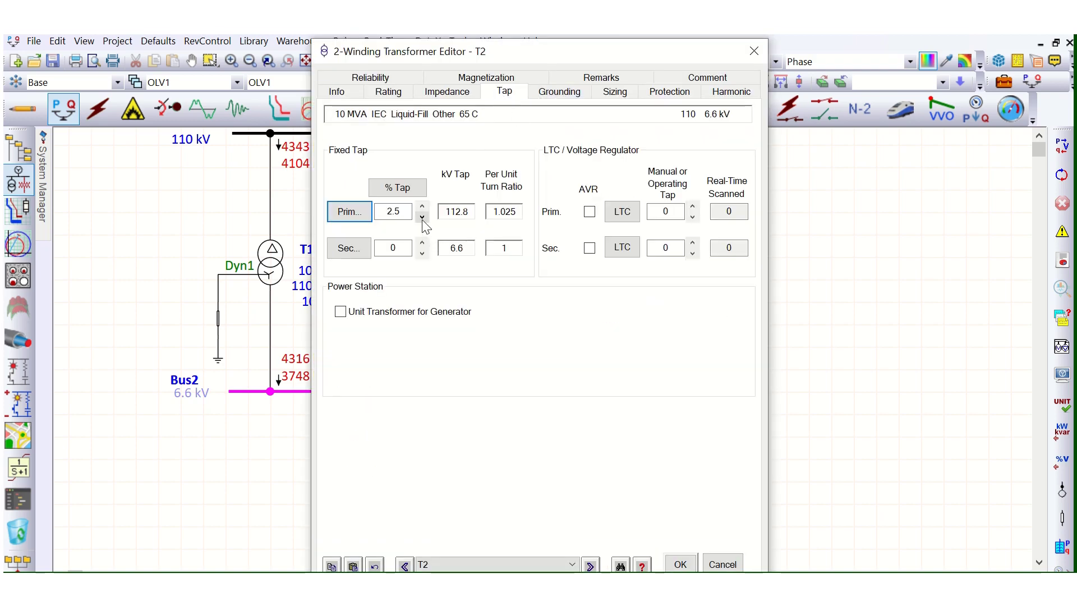
{"action": "left_click", "coordinate": [680, 564]}
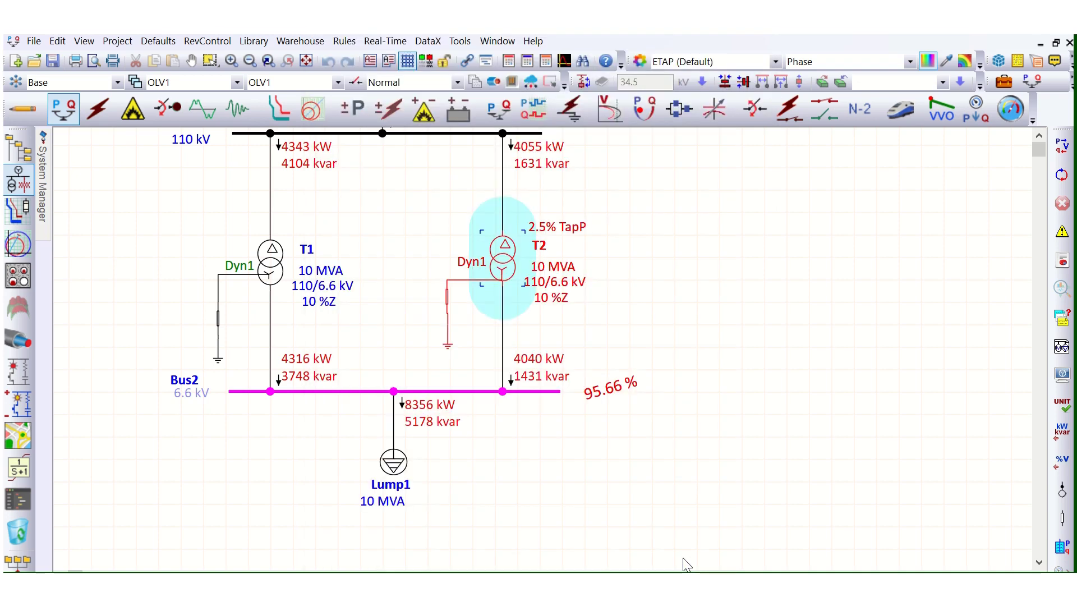
{"action": "left_click", "coordinate": [651, 299]}
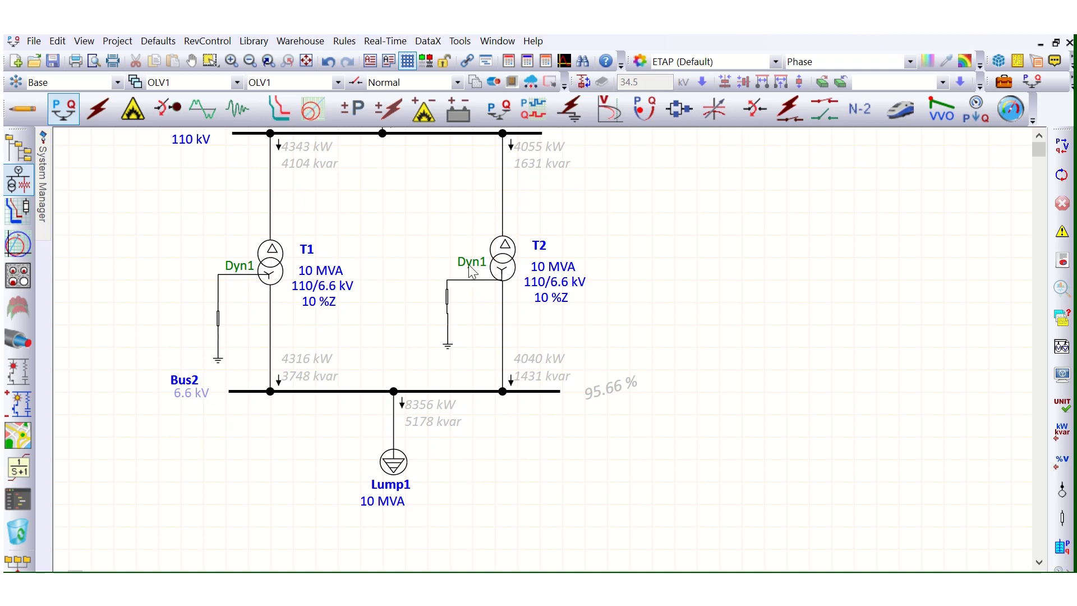
Set transformer T2's phase-shift angle to 150 for vector group Dyn5 and accept the edited transformer data.
{"action": "double_click", "coordinate": [514, 273]}
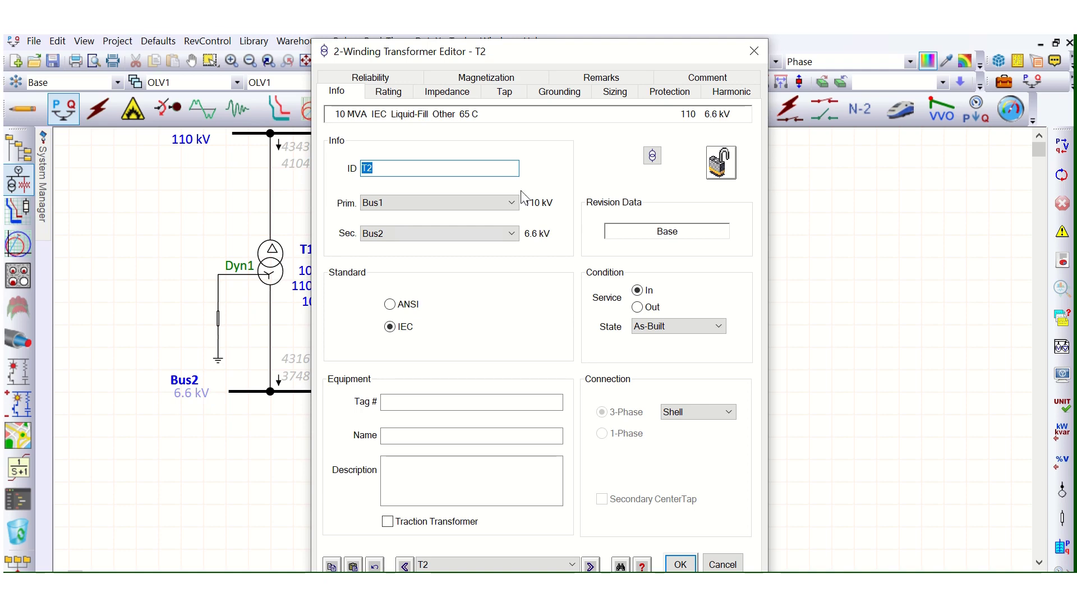
{"action": "left_click", "coordinate": [515, 92]}
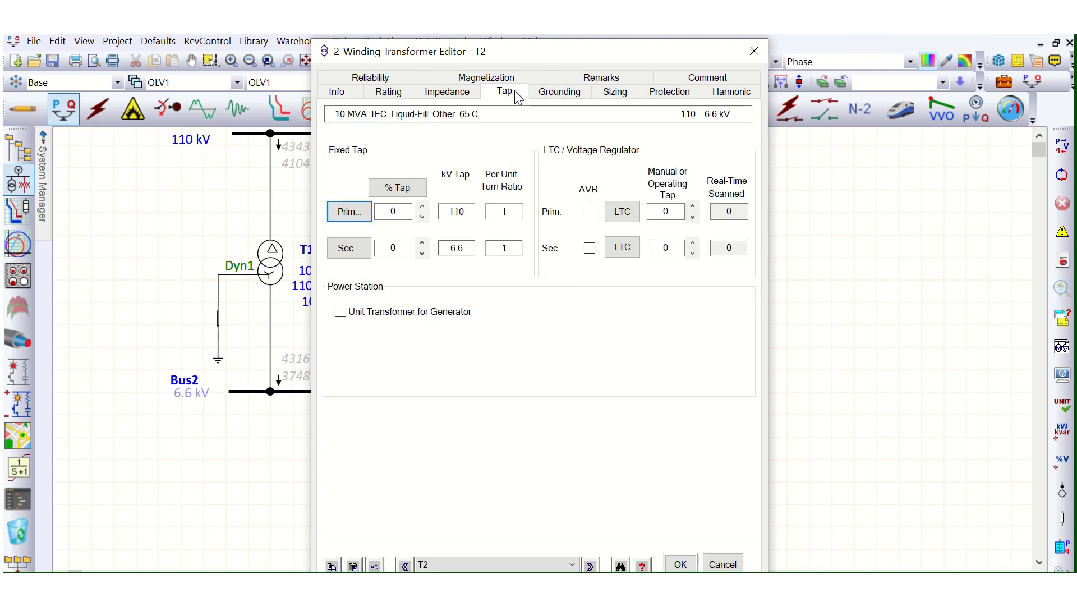
{"action": "left_click", "coordinate": [578, 91]}
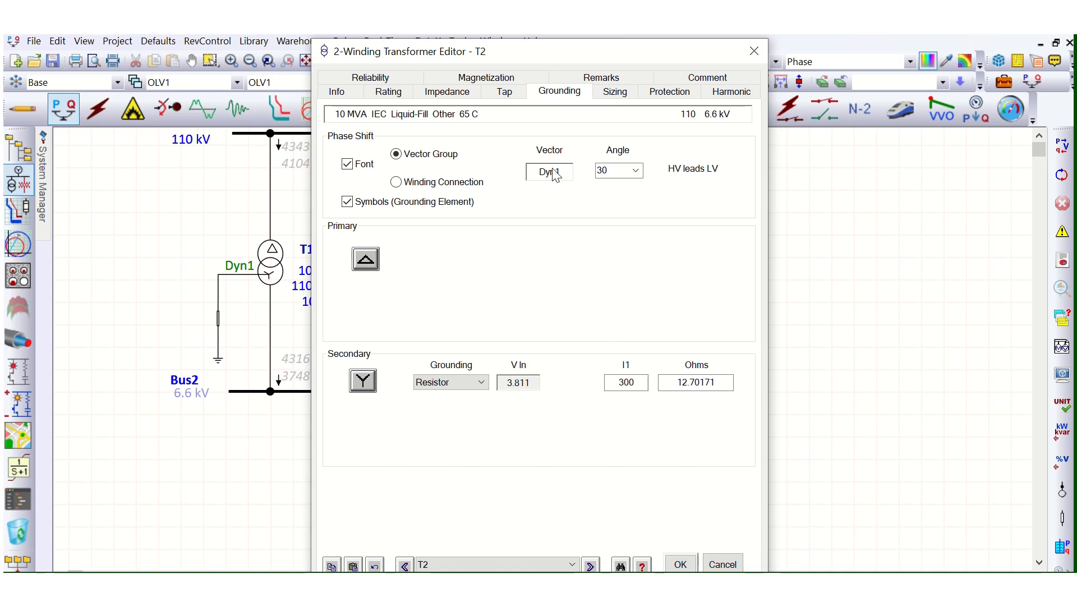
{"action": "left_click", "coordinate": [636, 170]}
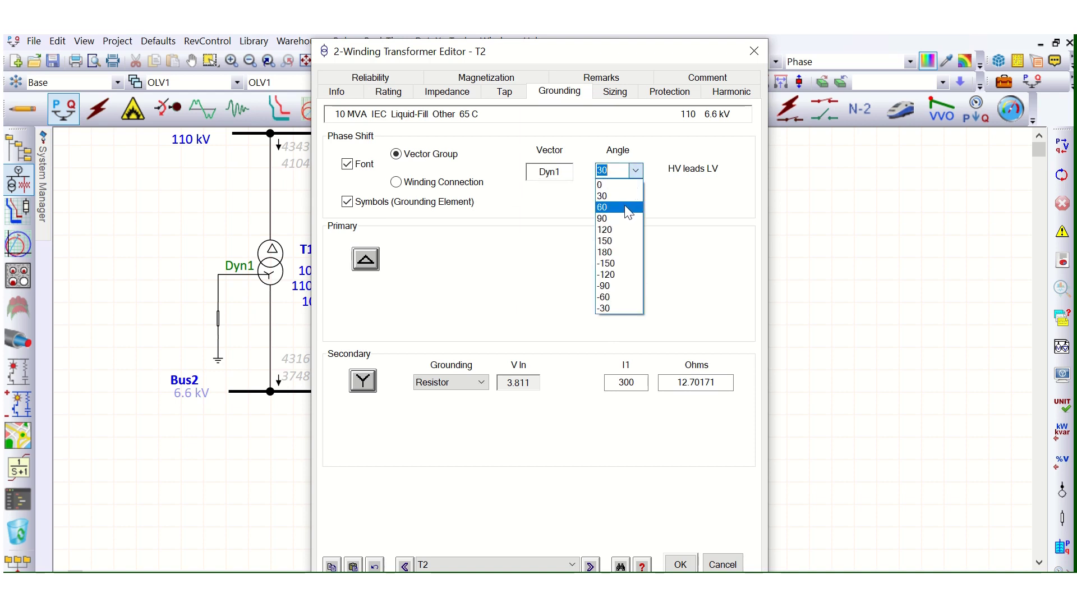
{"action": "left_click", "coordinate": [625, 207]}
{"action": "left_click", "coordinate": [635, 170]}
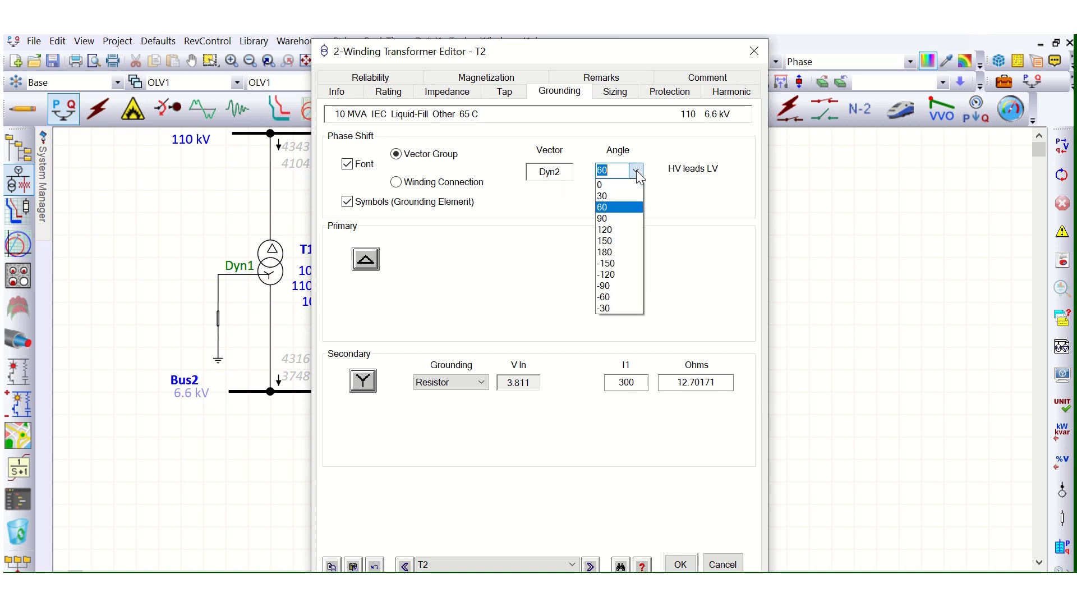
{"action": "left_click", "coordinate": [615, 241]}
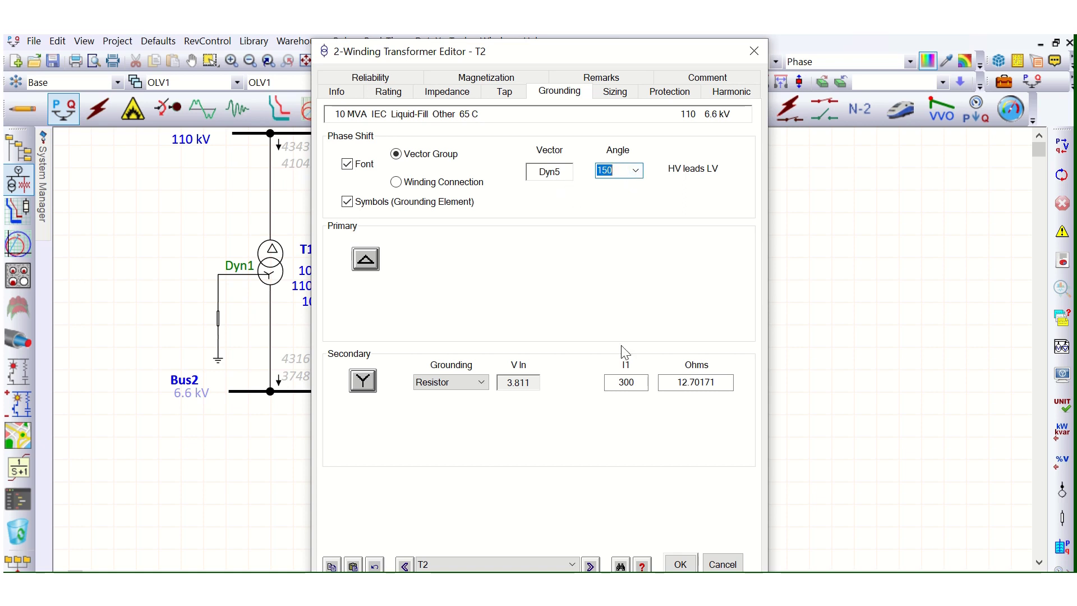
{"action": "left_click", "coordinate": [680, 564]}
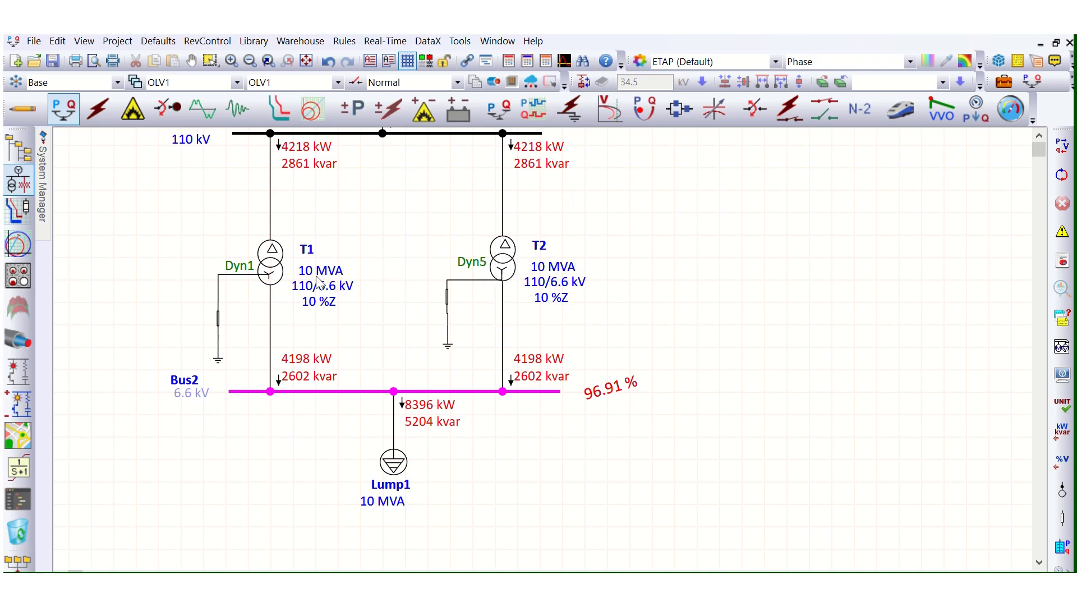
Try phase-shift angles of 0 and 180 on transformer T2 to compare vector groups Dyn0 and Dyn6.
{"action": "left_click", "coordinate": [508, 267]}
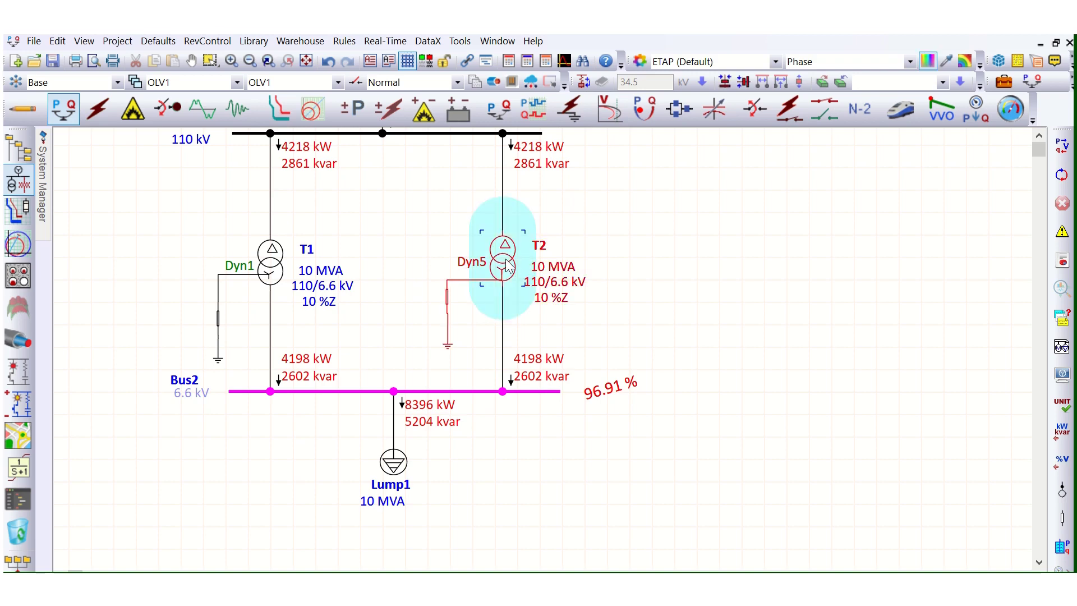
{"action": "double_click", "coordinate": [507, 266]}
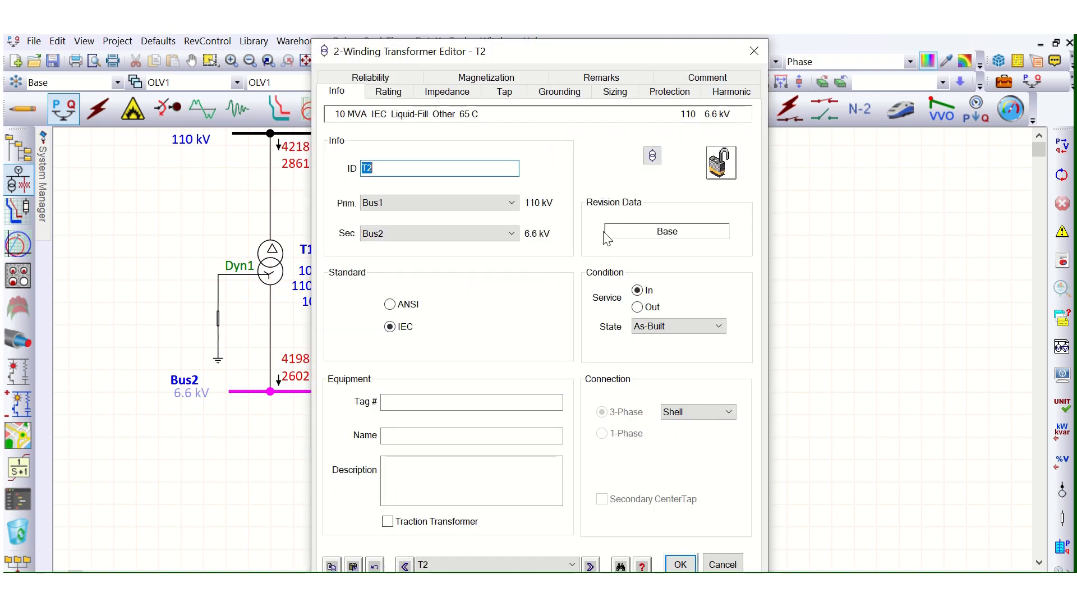
{"action": "left_click", "coordinate": [554, 97]}
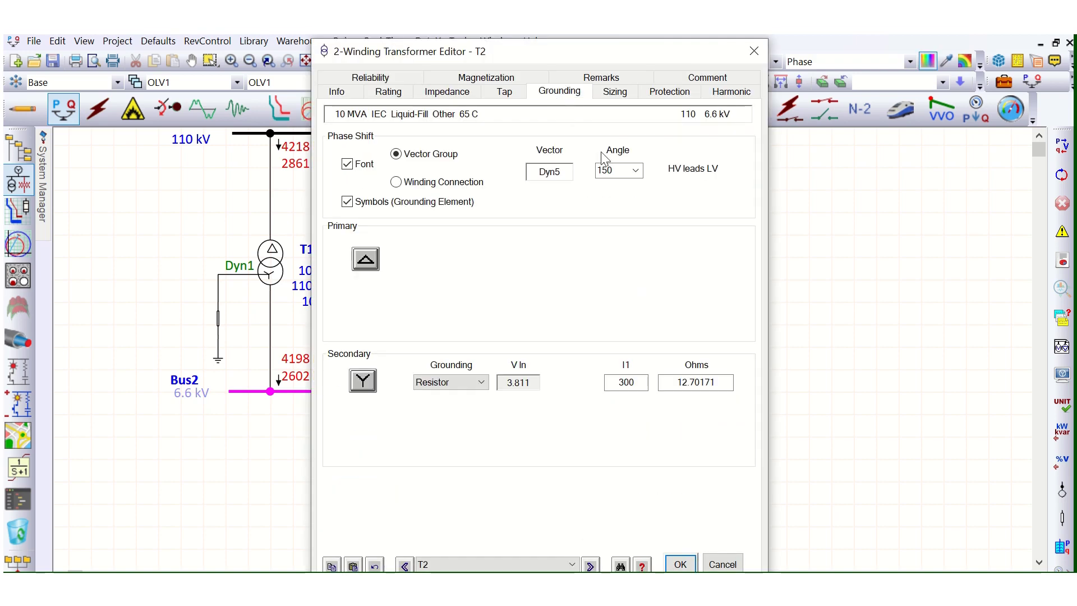
{"action": "left_click", "coordinate": [636, 170]}
{"action": "left_click", "coordinate": [615, 184]}
{"action": "left_click", "coordinate": [635, 172]}
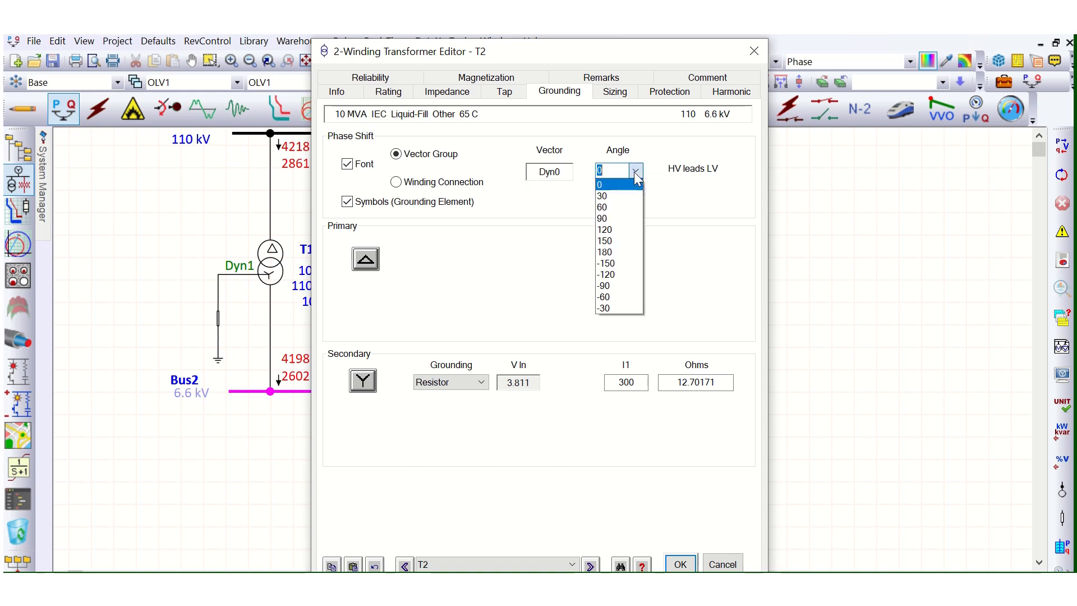
{"action": "left_click", "coordinate": [627, 252]}
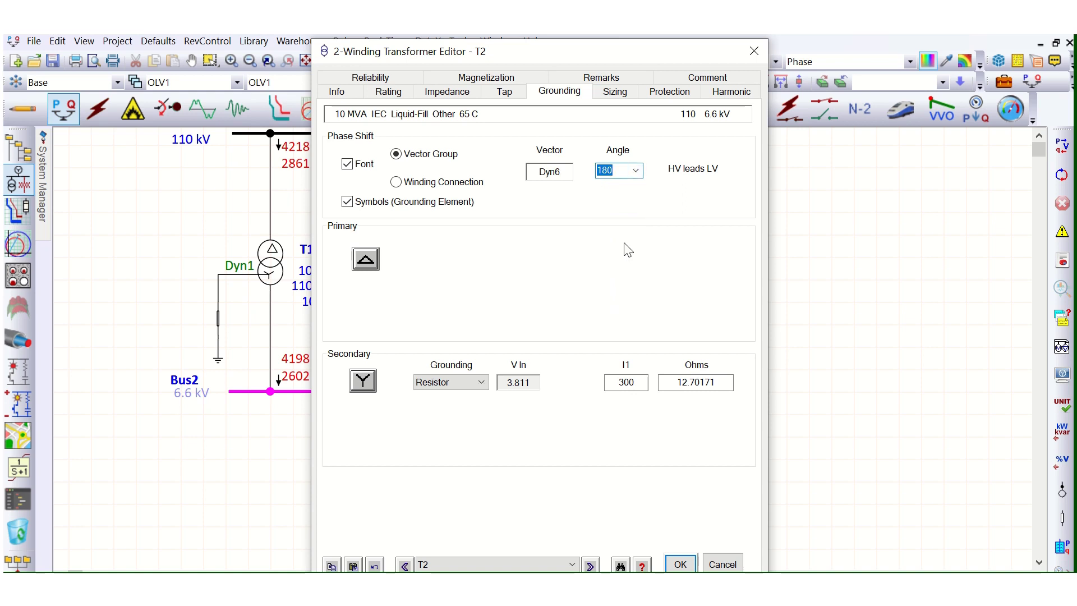
Try other phase-shift angles on transformer T2, including 90 for Dyn3 and 30 for Dyn1.
{"action": "left_click", "coordinate": [636, 172]}
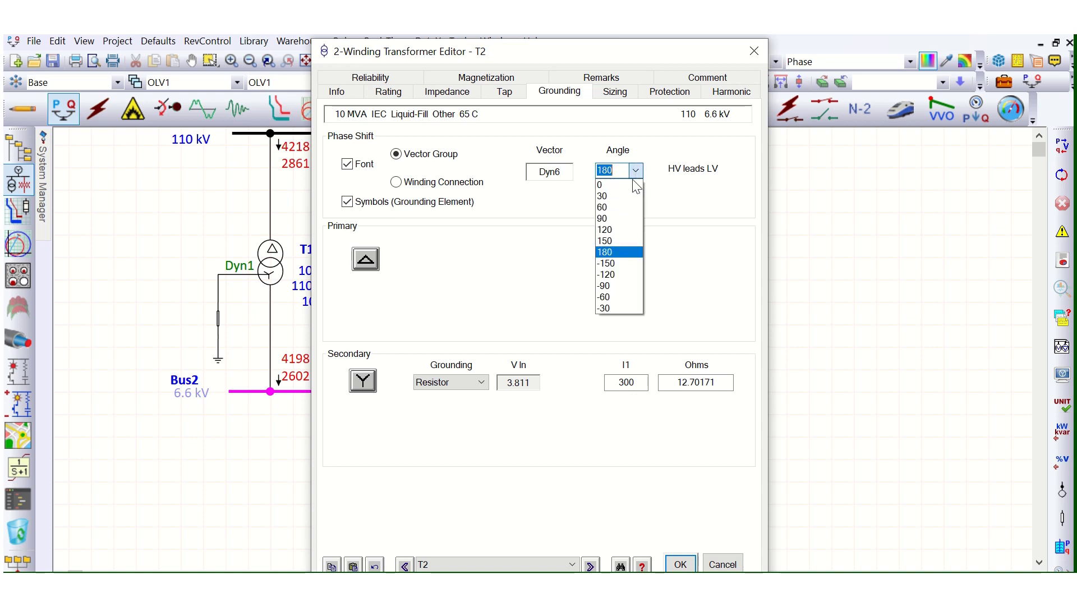
{"action": "left_click", "coordinate": [615, 261]}
{"action": "left_click", "coordinate": [636, 170]}
{"action": "left_click", "coordinate": [625, 220]}
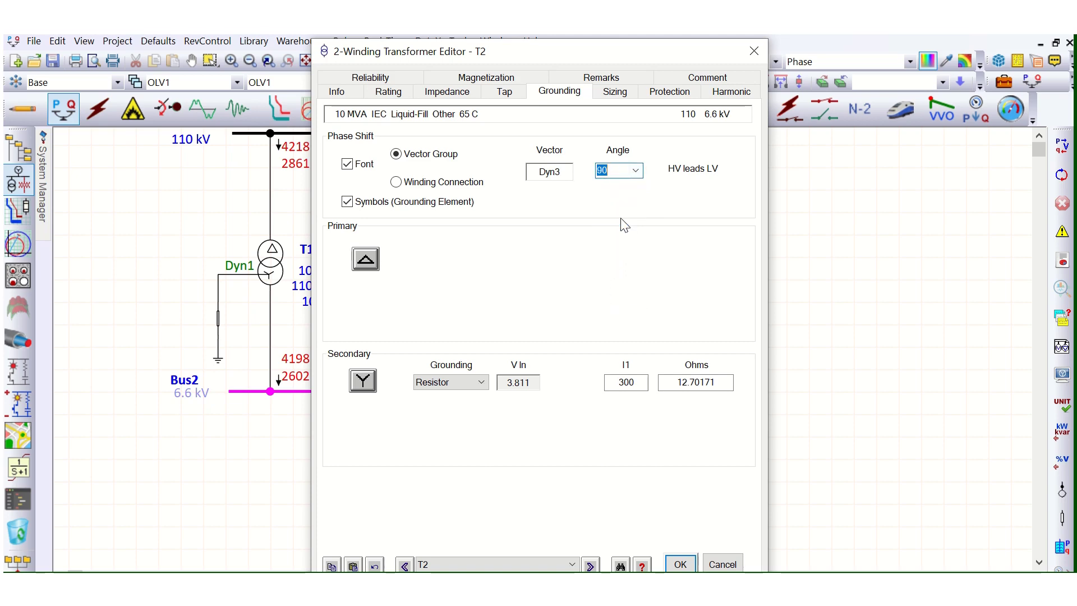
{"action": "left_click", "coordinate": [640, 208]}
{"action": "left_click", "coordinate": [636, 171]}
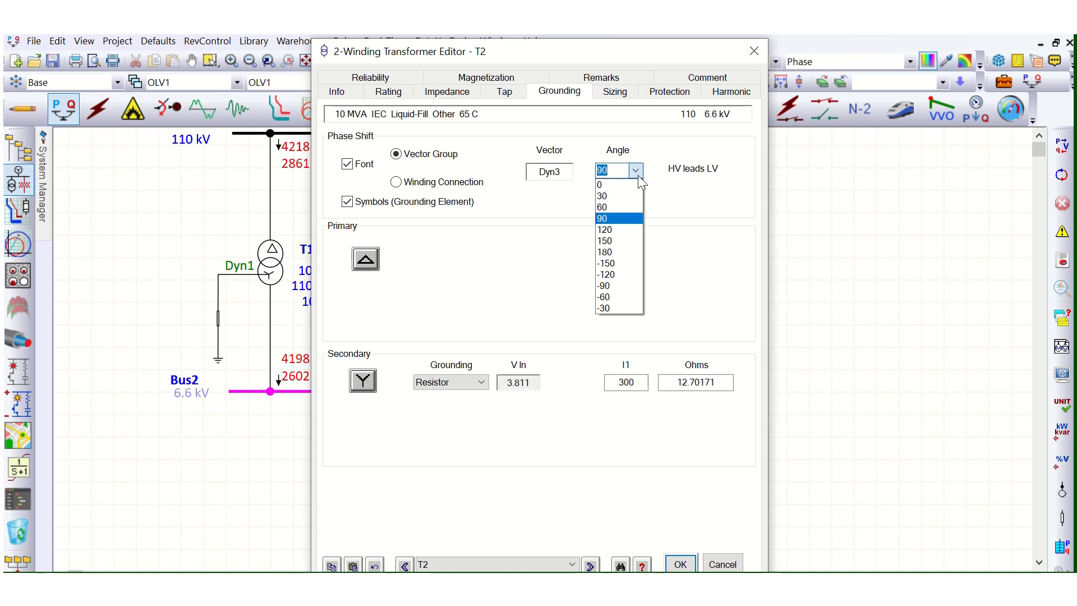
{"action": "left_click", "coordinate": [627, 198]}
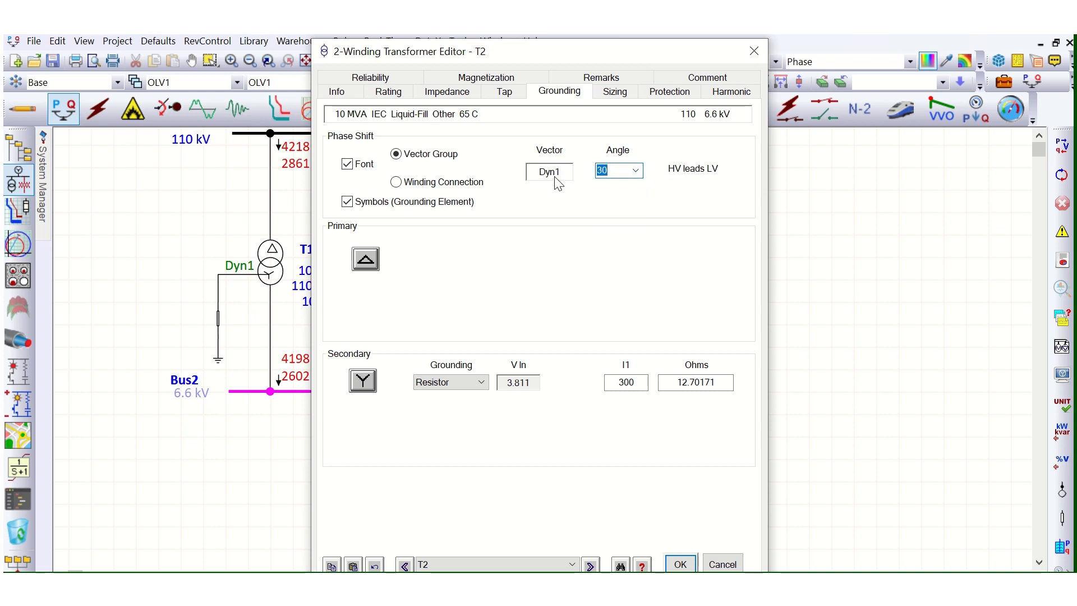
Switch transformer T2's phase-shift angle to -30 for Dyn11, 0 for Dyn0 and finally 180 for Dyn6.
{"action": "left_click", "coordinate": [636, 171]}
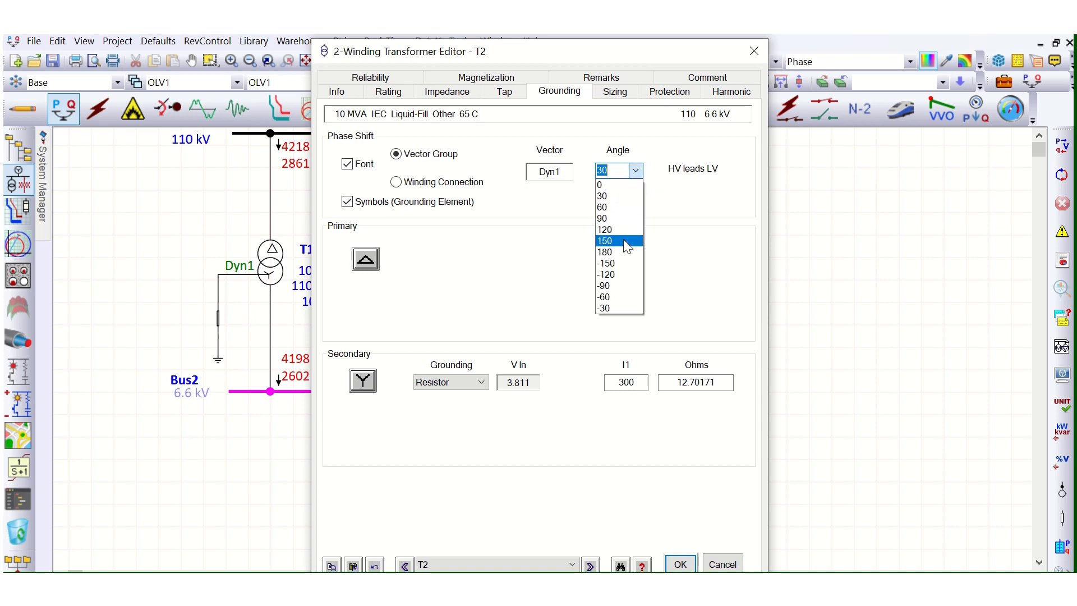
{"action": "left_click", "coordinate": [617, 308]}
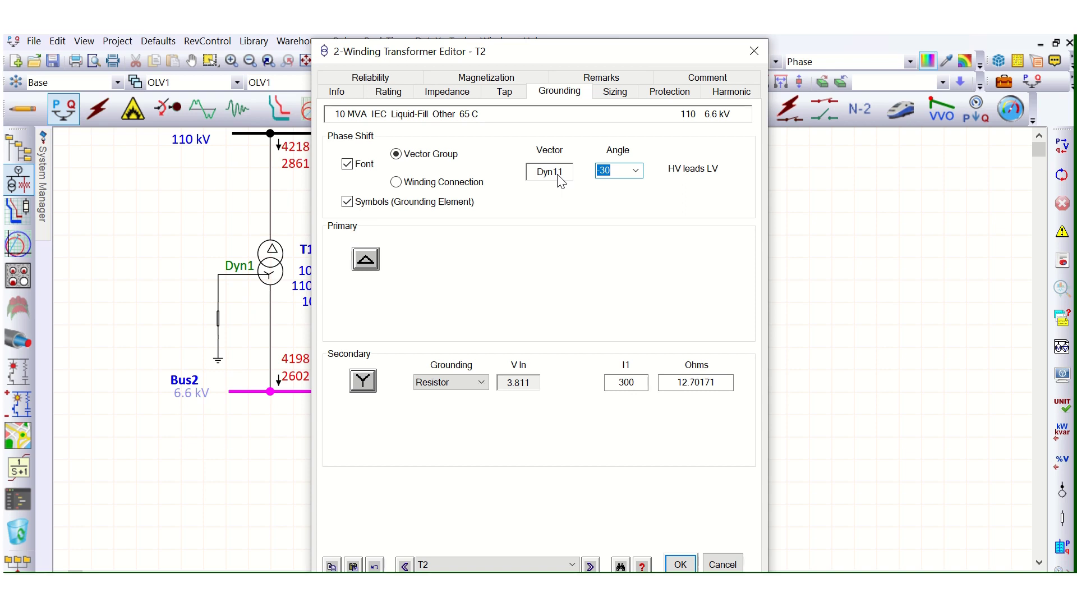
{"action": "left_click", "coordinate": [636, 171]}
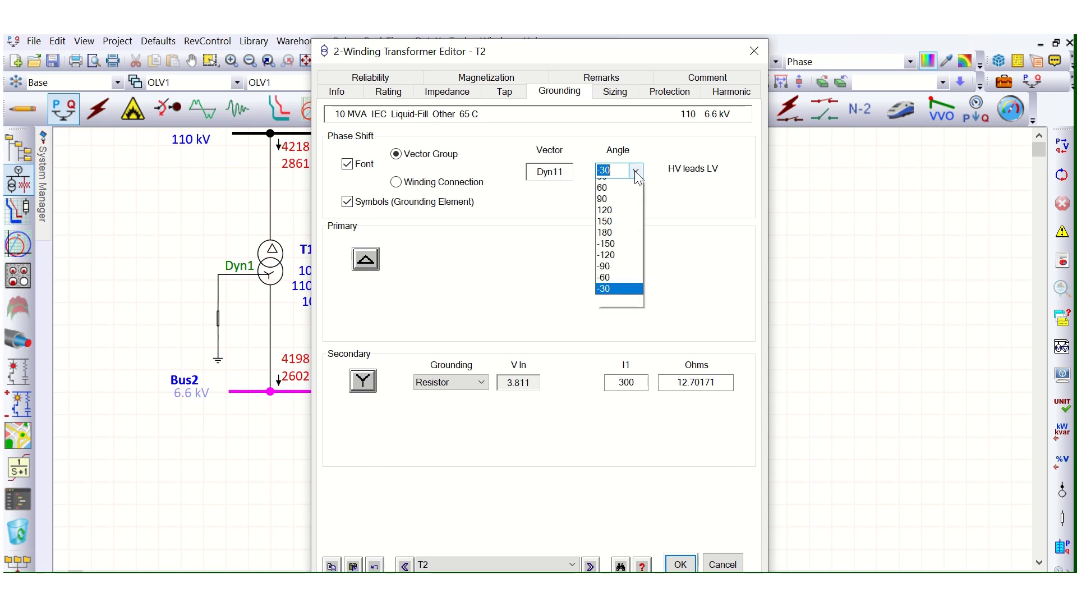
{"action": "left_click", "coordinate": [625, 185]}
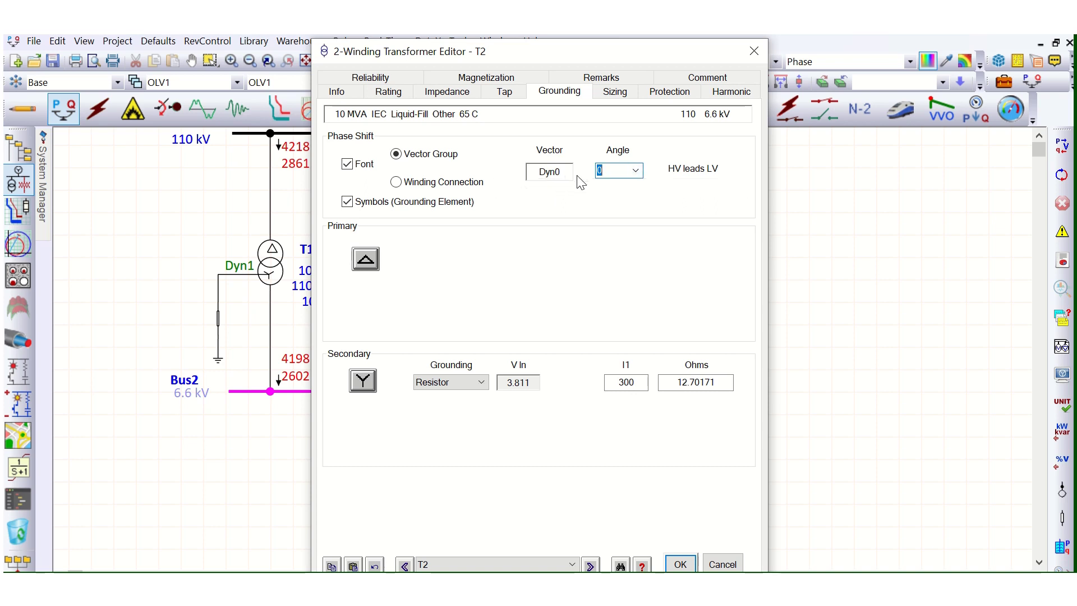
{"action": "left_click", "coordinate": [637, 172]}
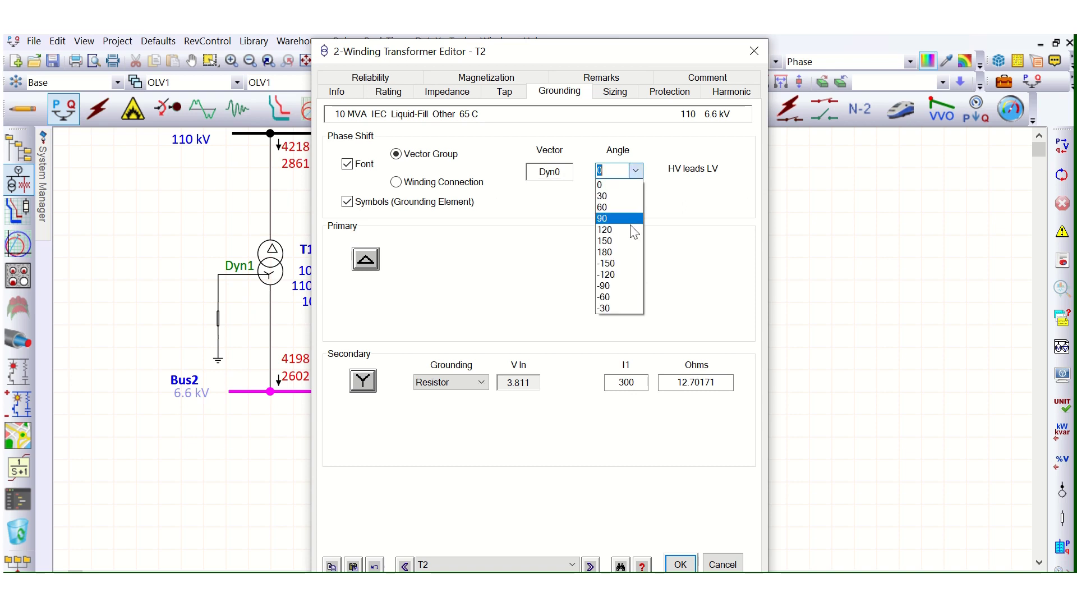
{"action": "left_click", "coordinate": [621, 251]}
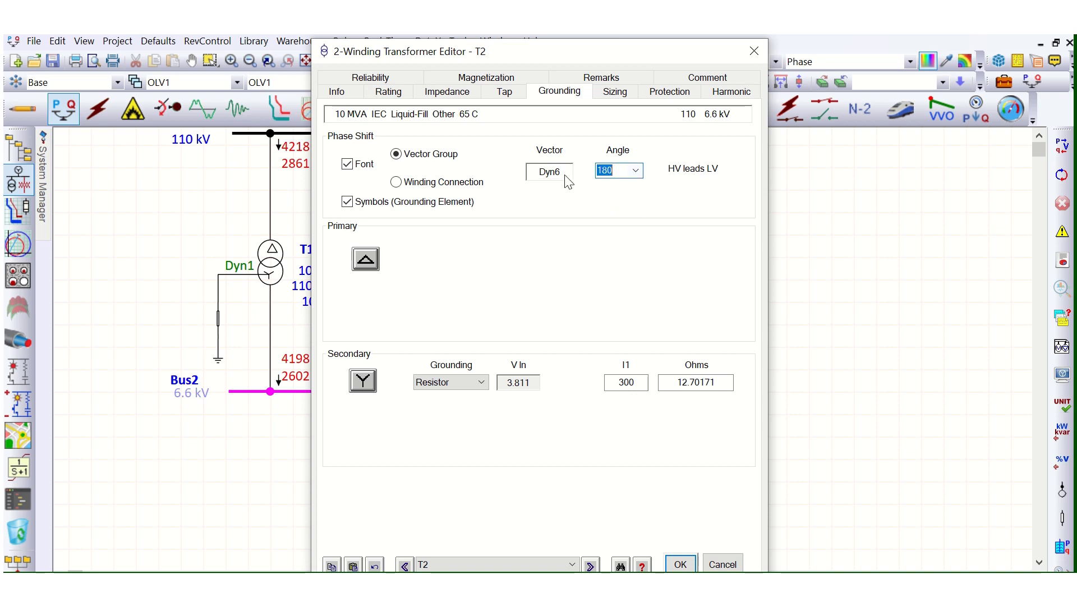
Try phase-shift angles of 0 for Dyn0 and 30 for Dyn1 on transformer T2.
{"action": "left_click", "coordinate": [636, 171]}
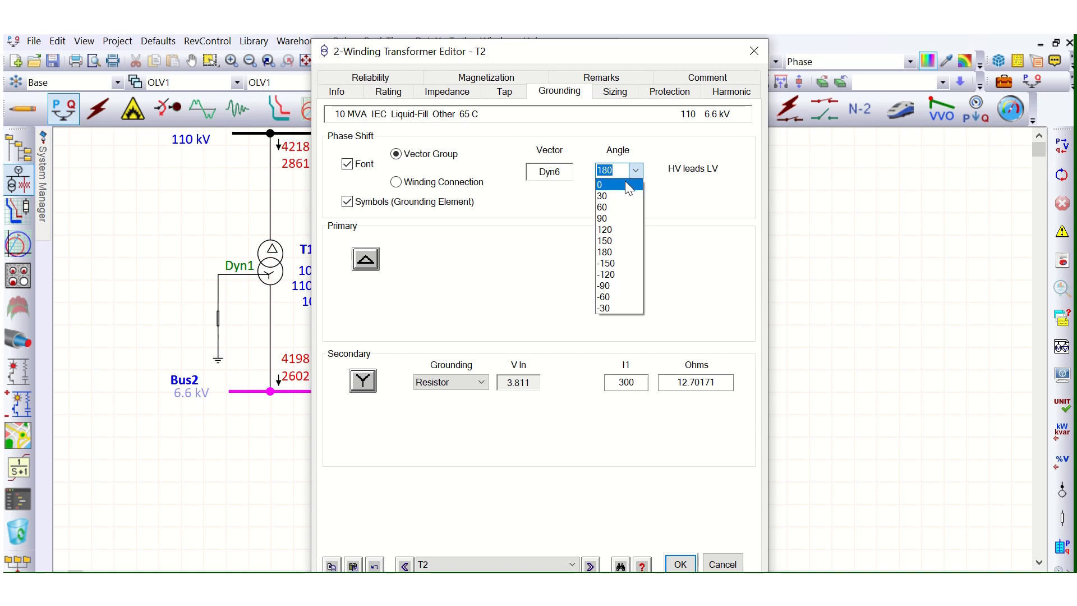
{"action": "left_click", "coordinate": [628, 186]}
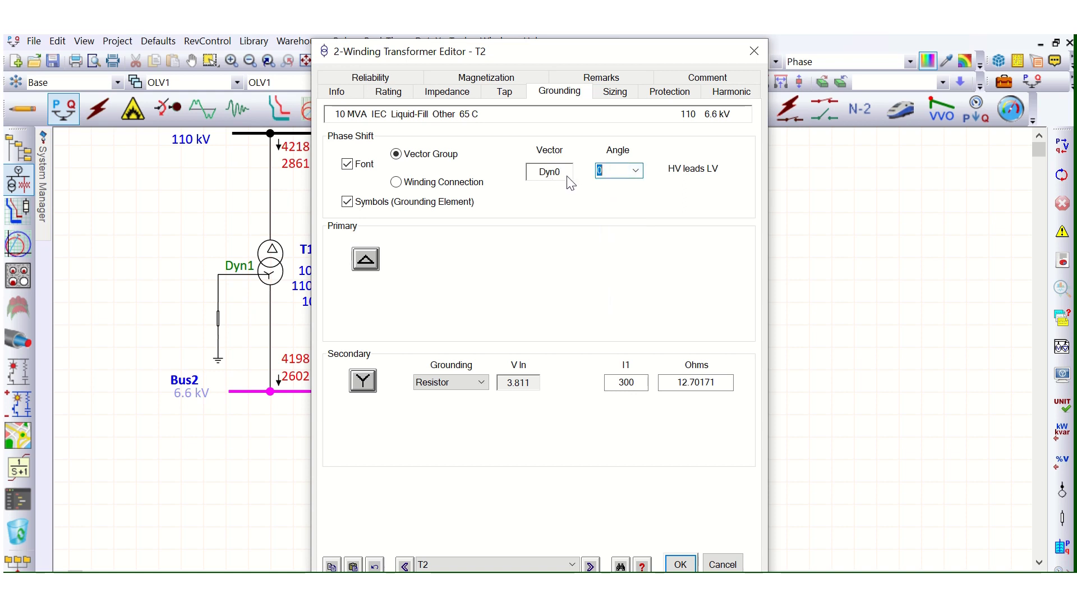
{"action": "left_click", "coordinate": [638, 169]}
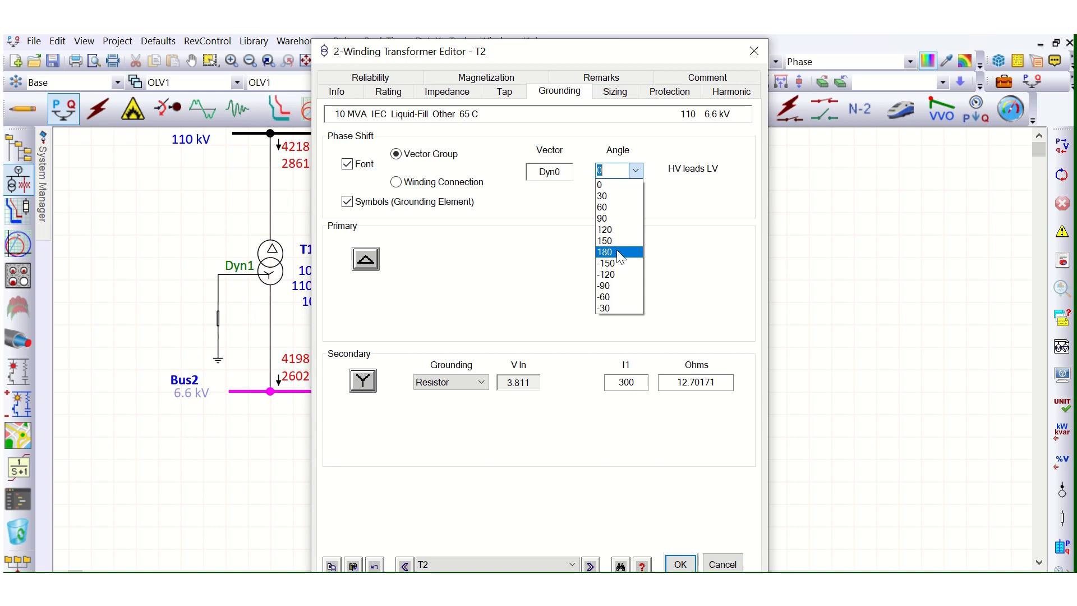
{"action": "left_click", "coordinate": [607, 194]}
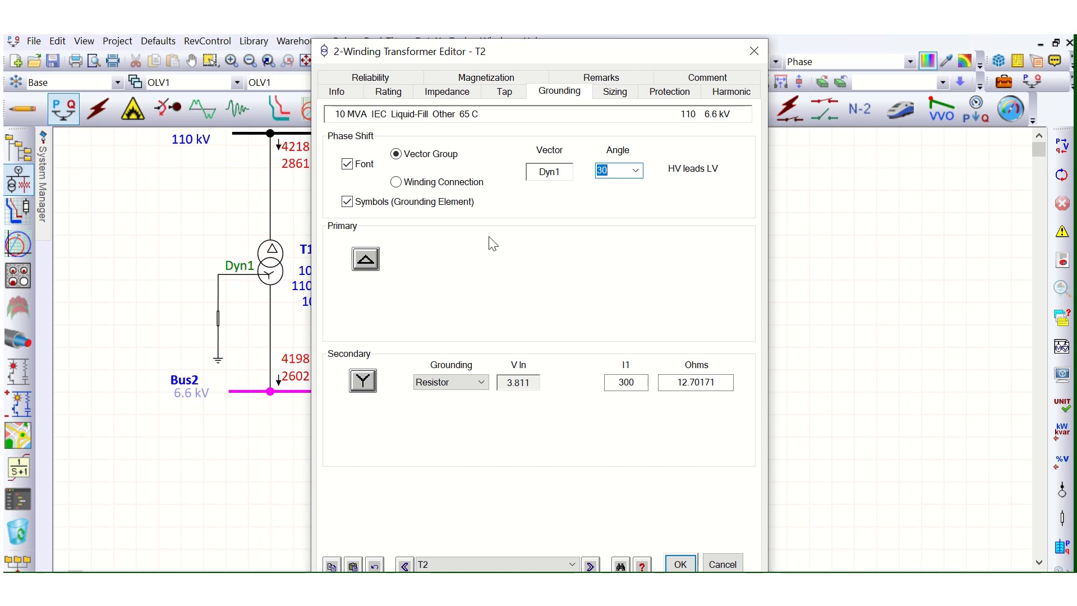
Set transformer T2's phase-shift angle to -30 for Dyn11, accept the data, and move its vector-group label clear of the transformer symbol.
{"action": "left_click", "coordinate": [637, 171]}
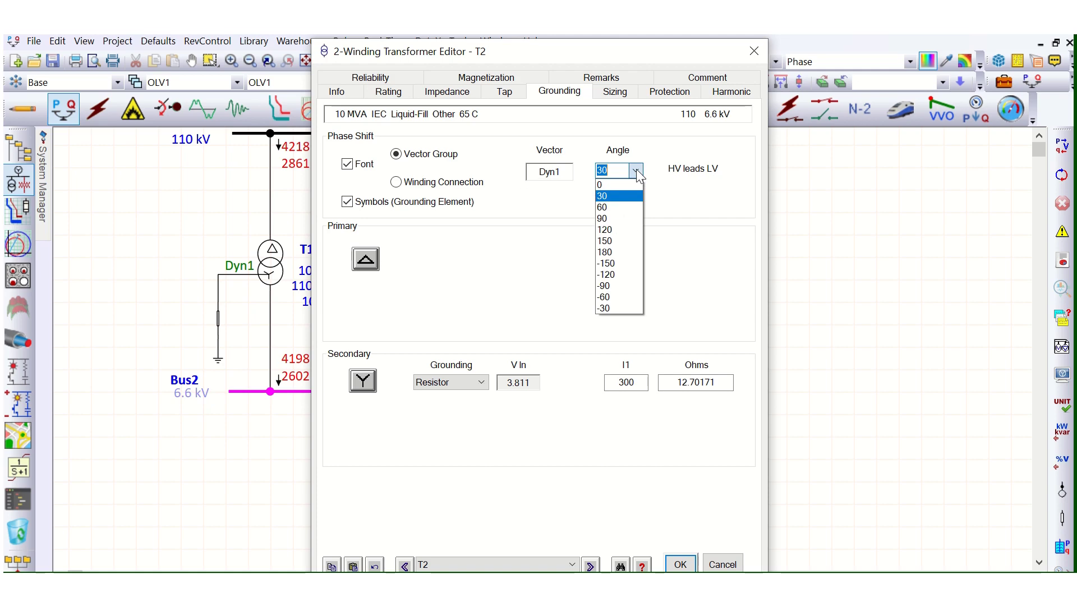
{"action": "left_click", "coordinate": [613, 308]}
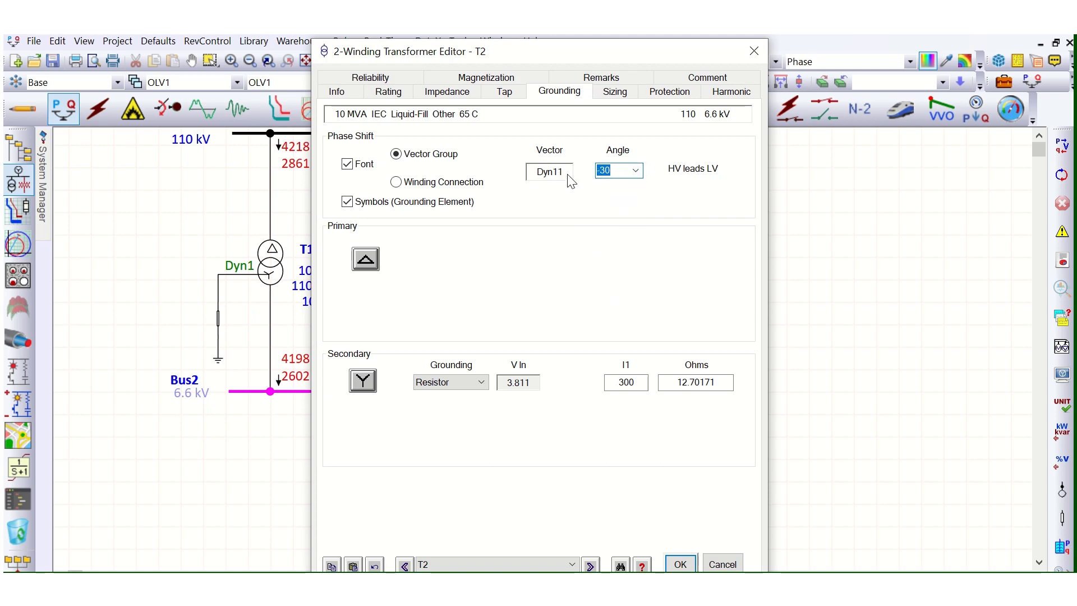
{"action": "left_click", "coordinate": [680, 564]}
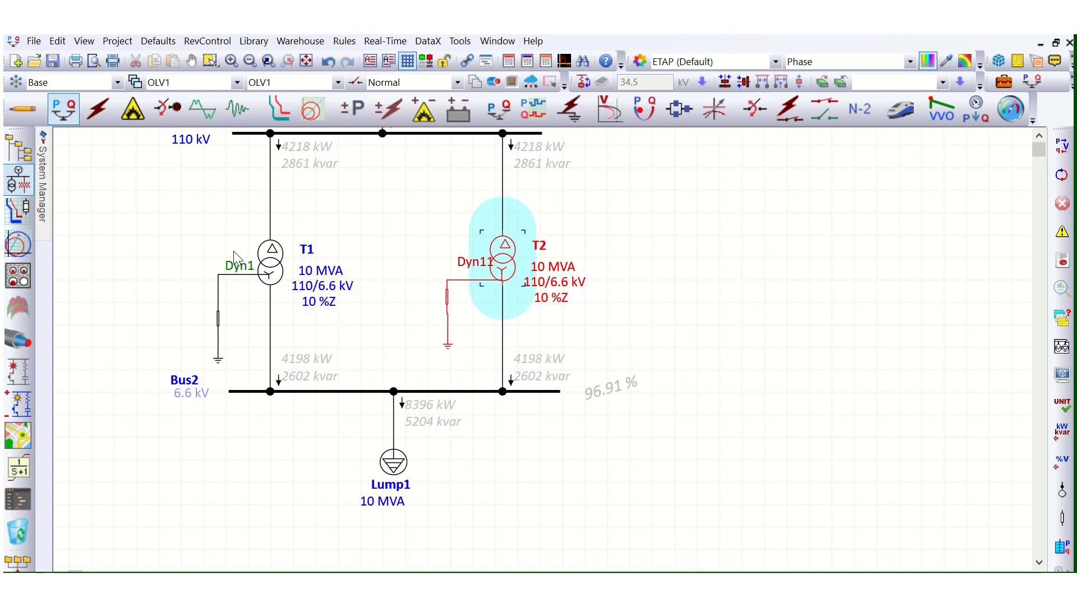
{"action": "left_click", "coordinate": [242, 267]}
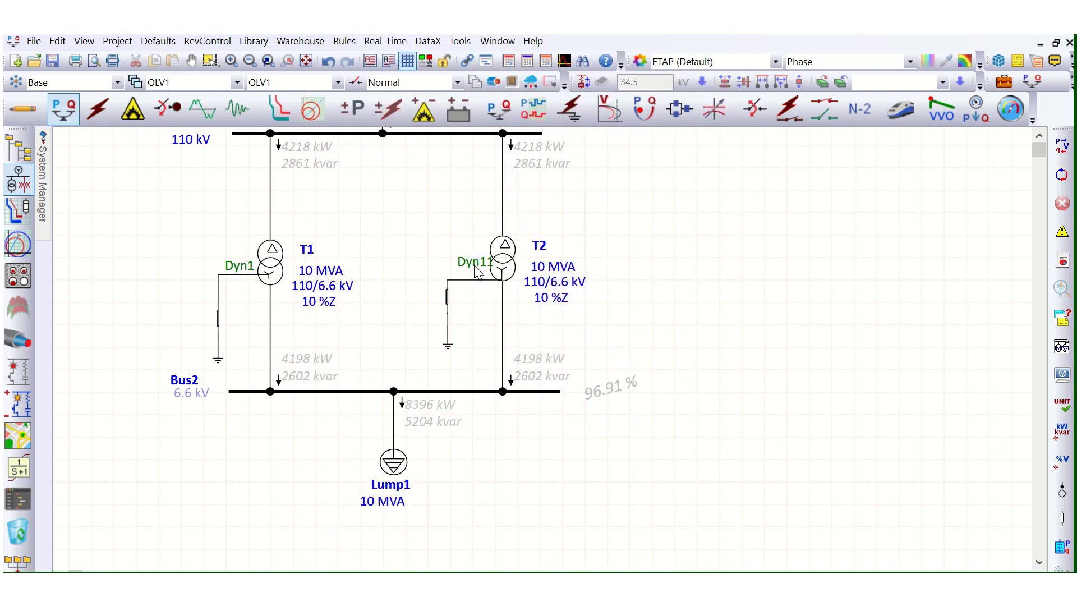
{"action": "left_click_drag", "start_coordinate": [474, 260], "coordinate": [467, 256]}
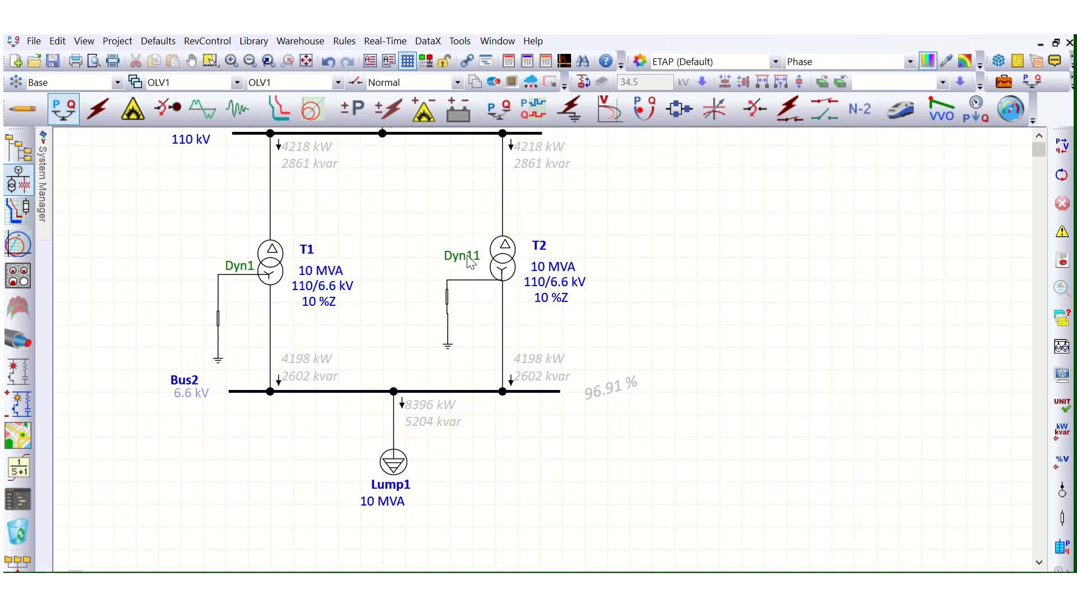